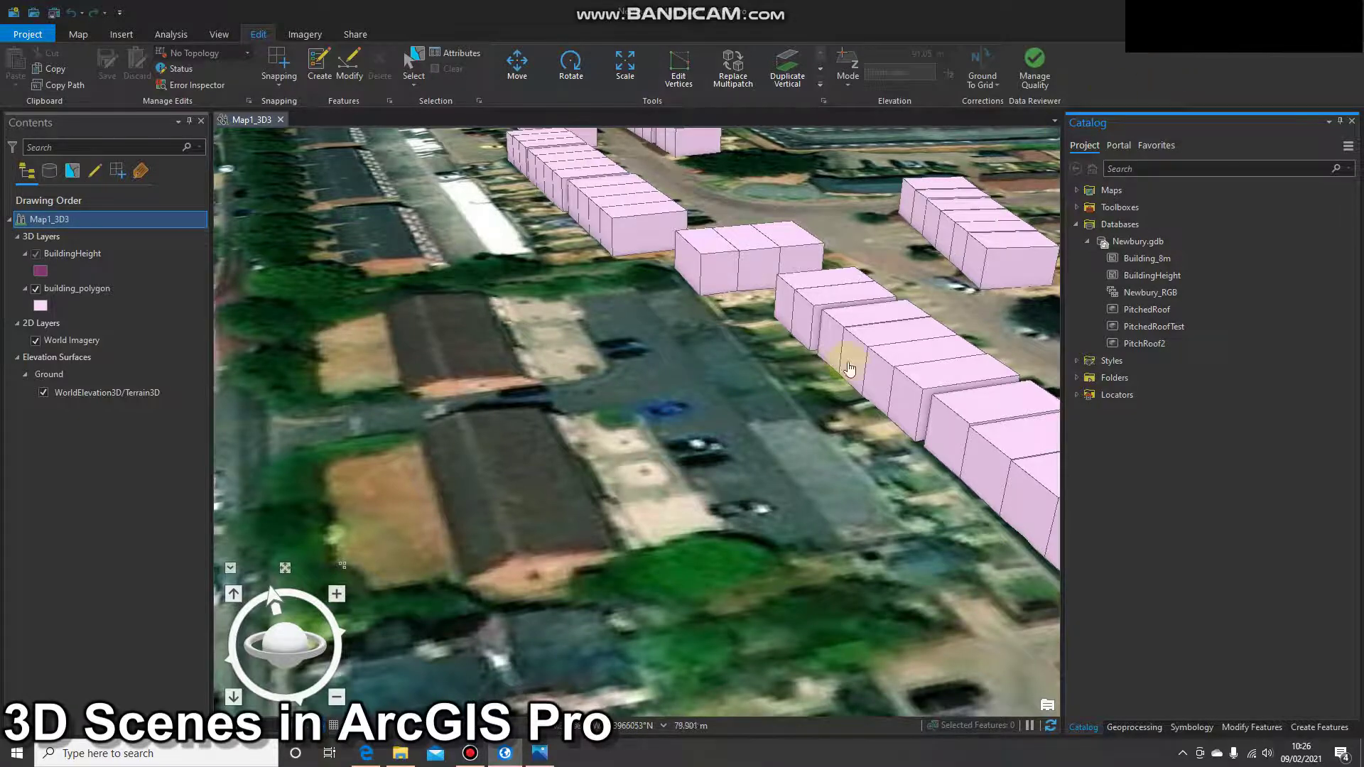
Zoom the 3D scene out to reveal the surrounding streets and pink BuildingHeight blocks
{"action": "scroll", "coordinate": [757, 384], "scroll_direction": "down", "scroll_amount": 3}
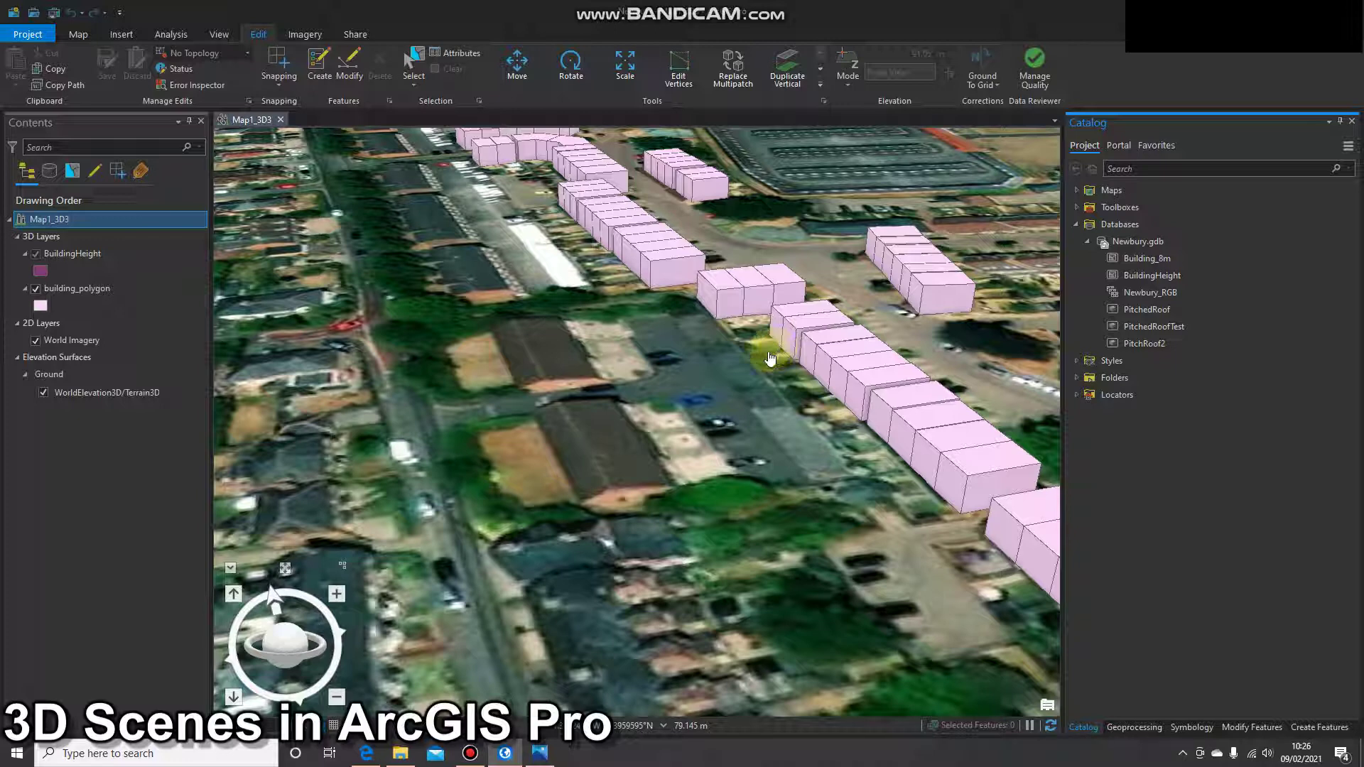
Start a new feature class in Newbury.gdb named Pitch with alias Pitch
{"action": "left_click", "coordinate": [1133, 243]}
{"action": "right_click", "coordinate": [1133, 243]}
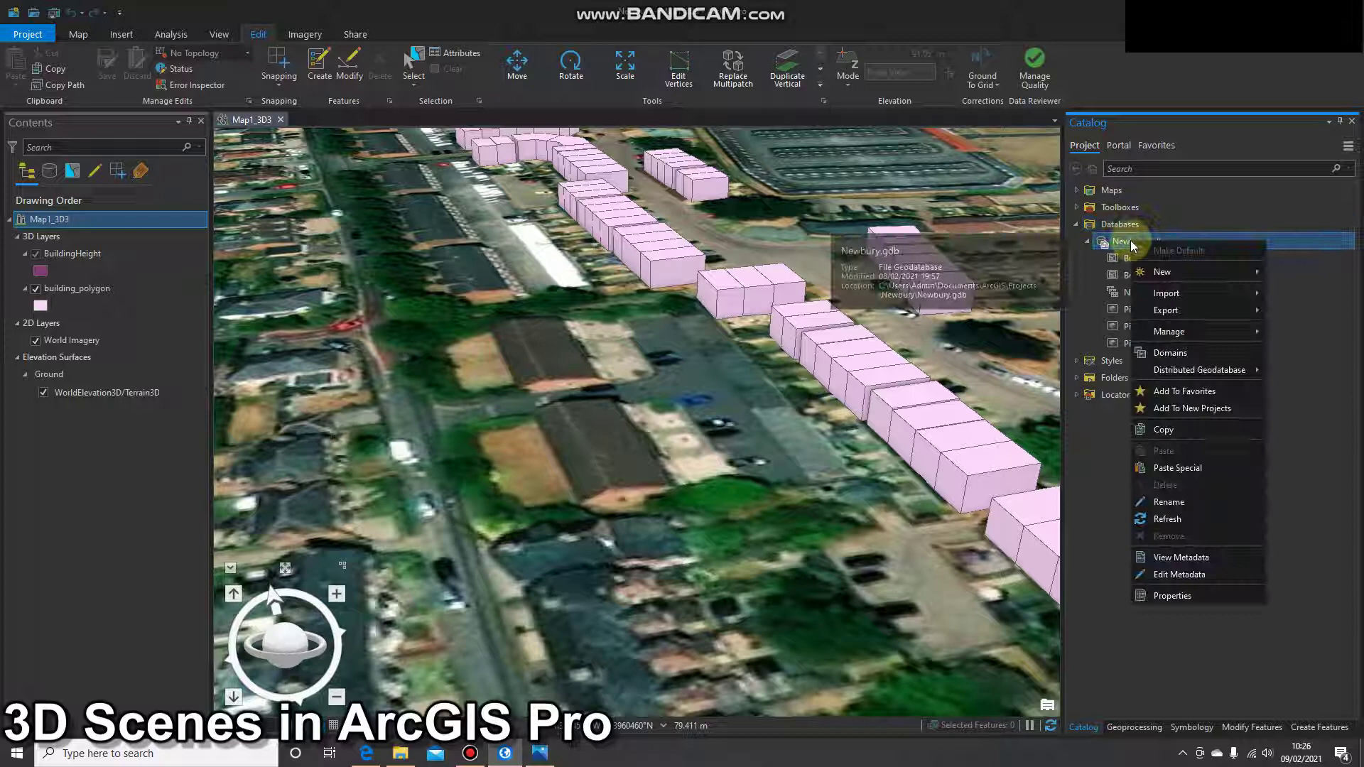
{"action": "mouse_move", "coordinate": [1165, 273]}
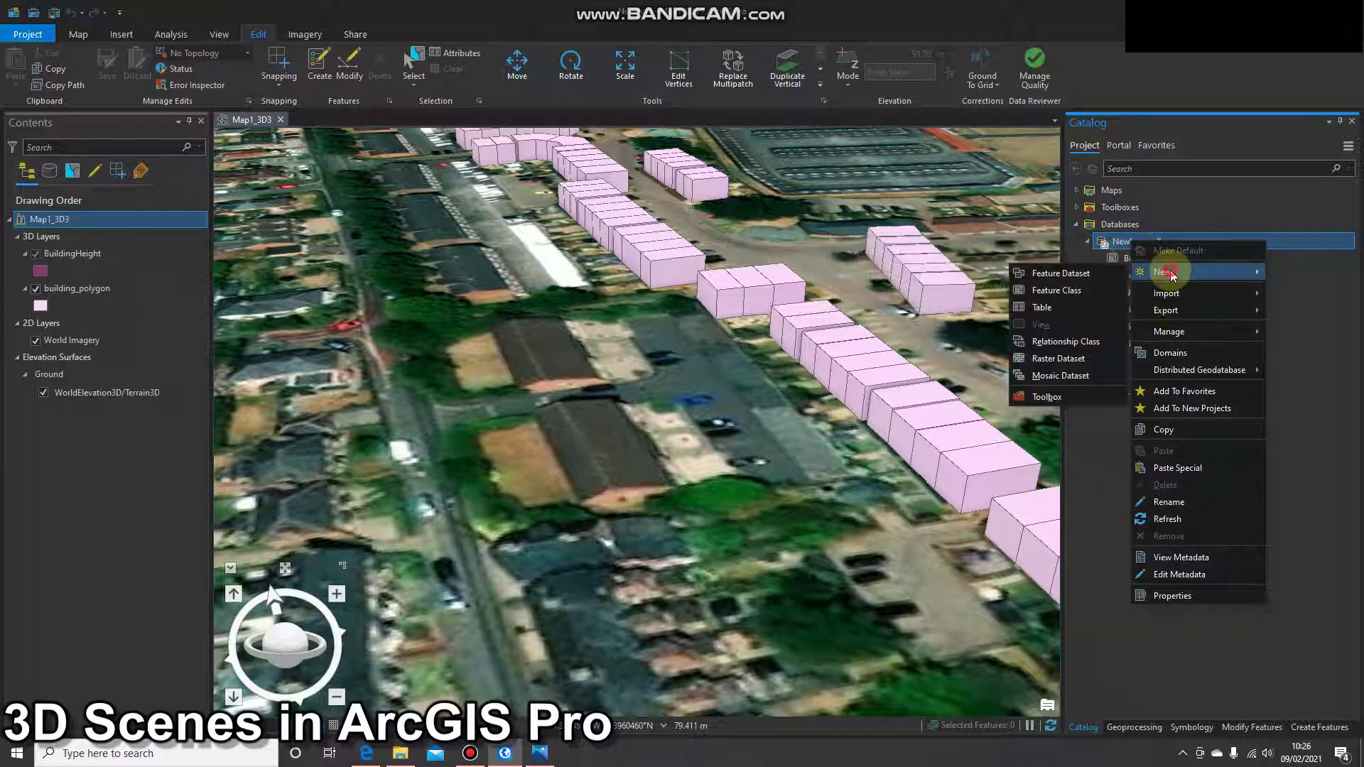
{"action": "left_click", "coordinate": [1057, 290]}
{"action": "type", "text": "Pitch"}
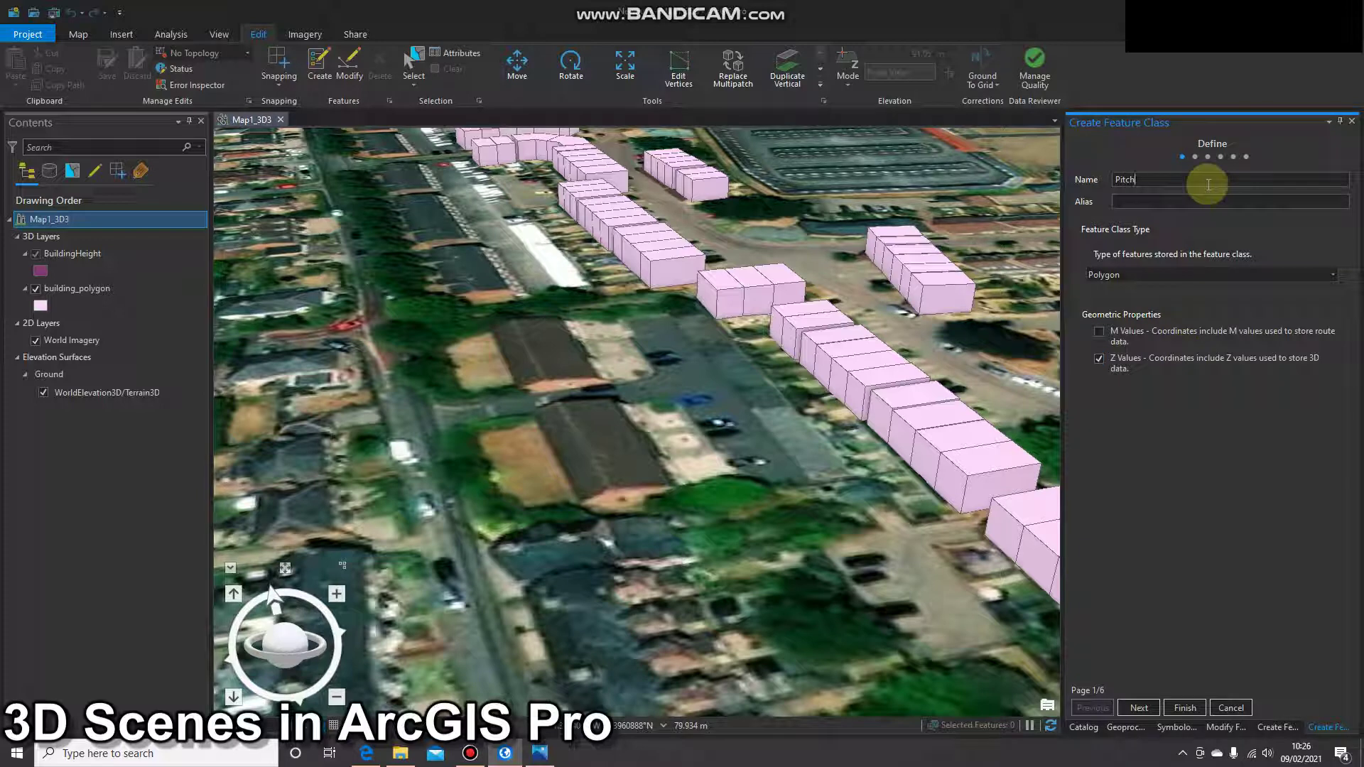
{"action": "double_click", "coordinate": [1130, 179]}
{"action": "key", "text": "ctrl+c"}
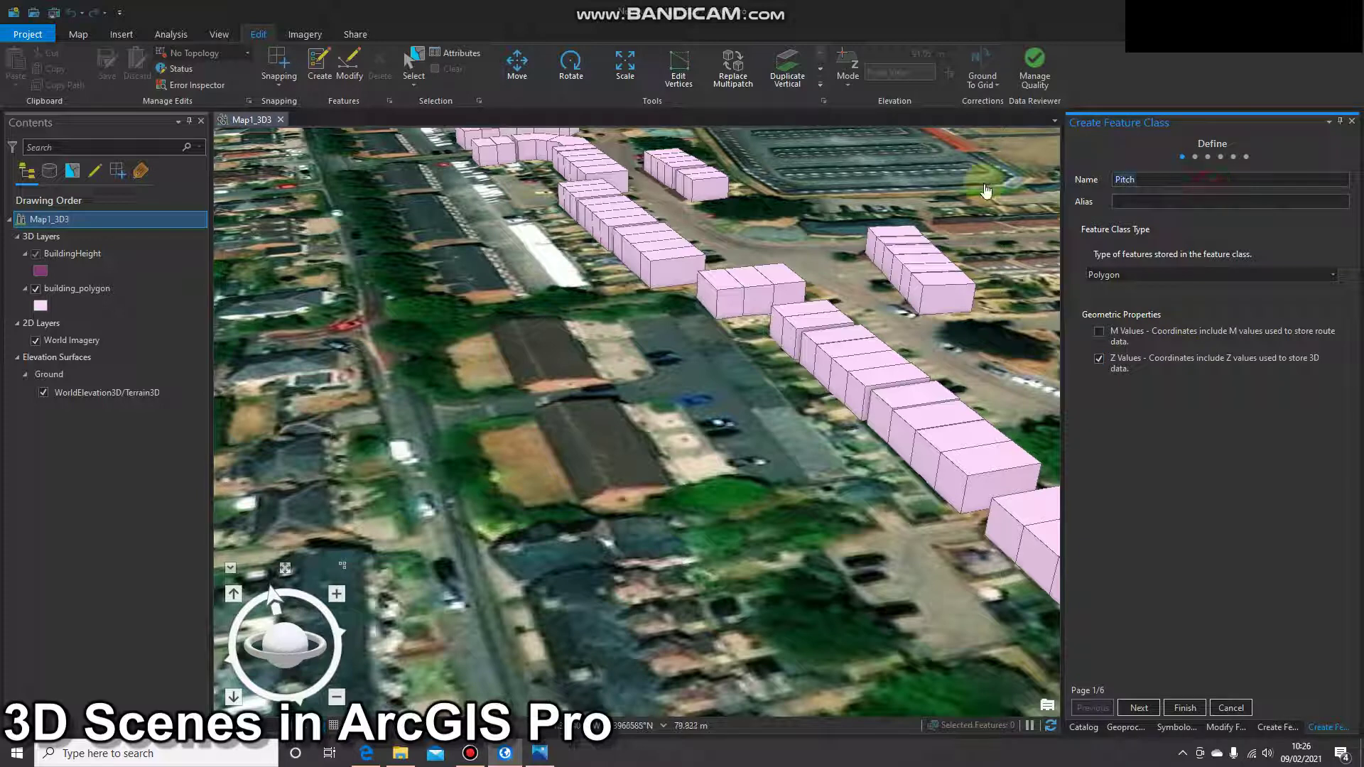
{"action": "left_click", "coordinate": [1153, 200]}
{"action": "key", "text": "ctrl+v"}
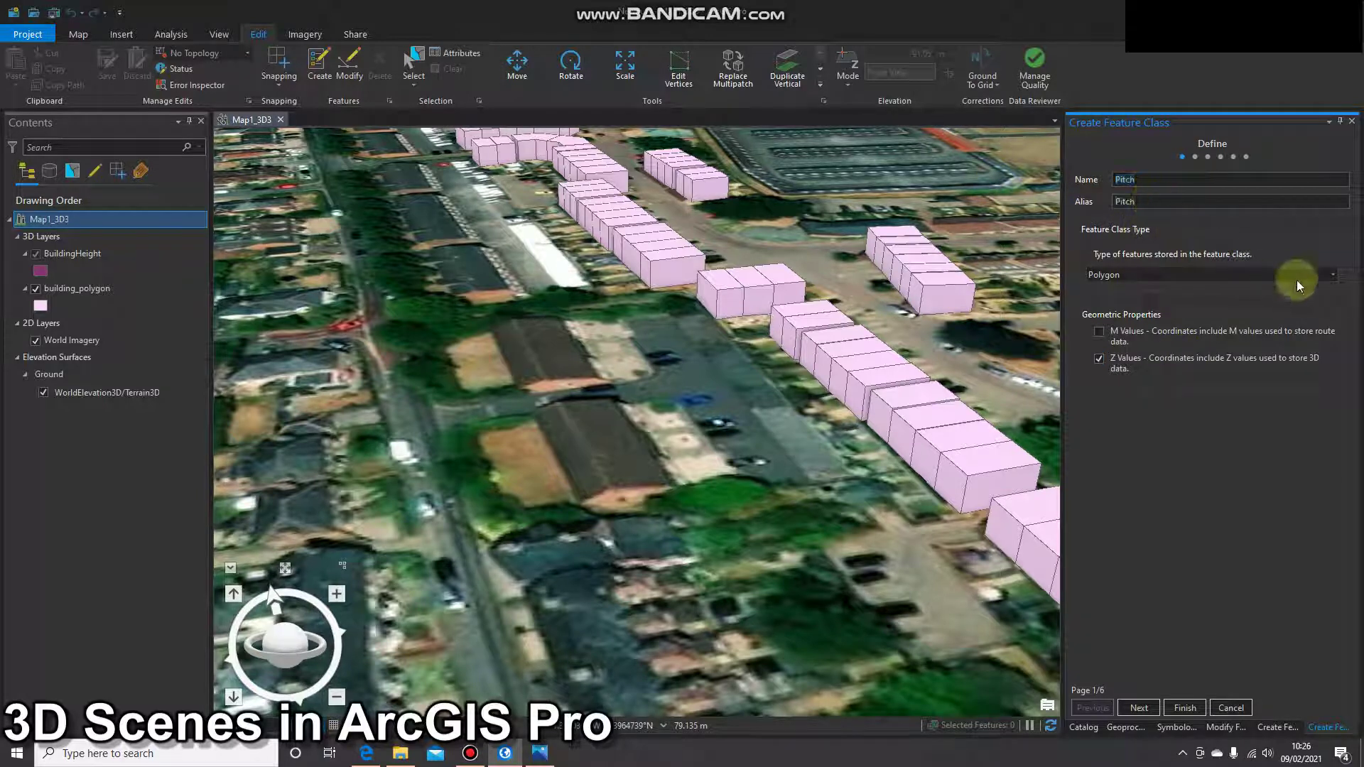
Set its type to Multipatch, keep British National Grid, and finish creating it
{"action": "left_click", "coordinate": [1331, 277]}
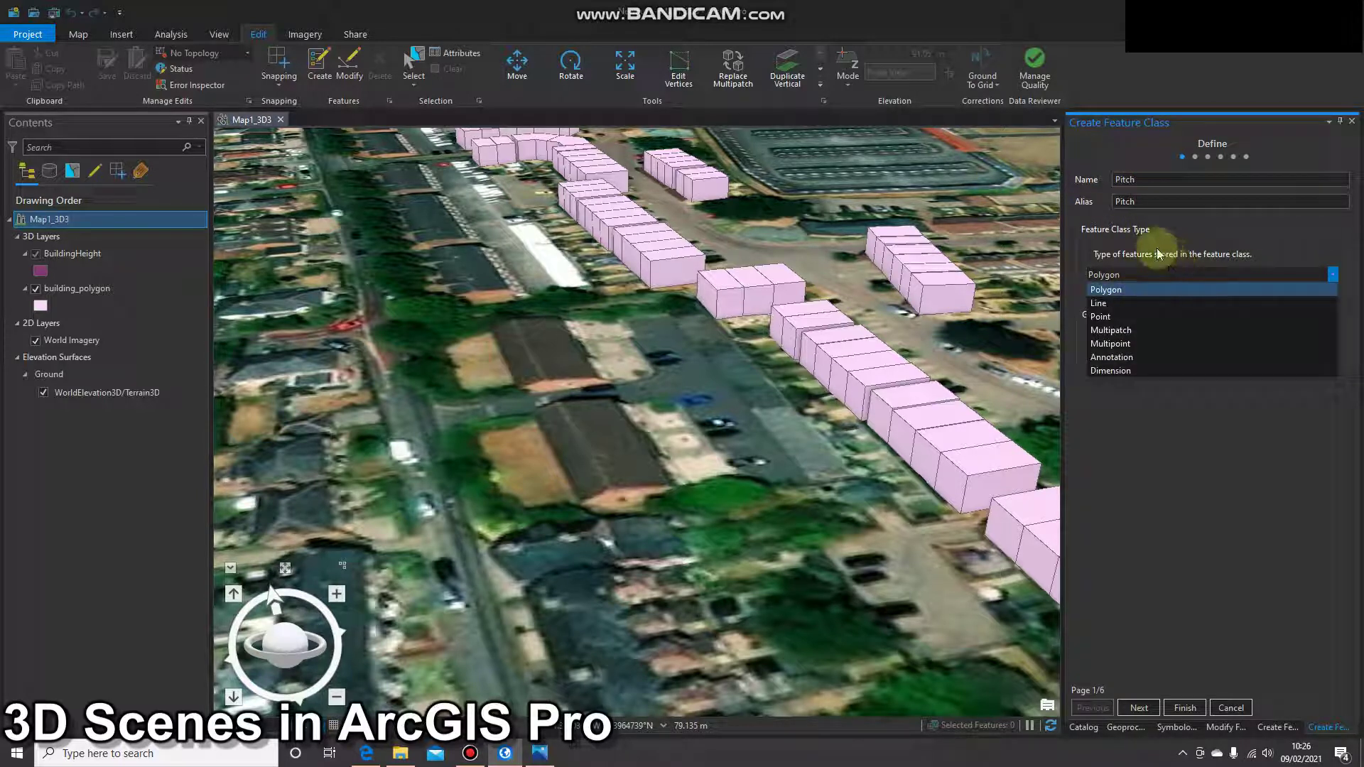
{"action": "left_click", "coordinate": [1130, 331]}
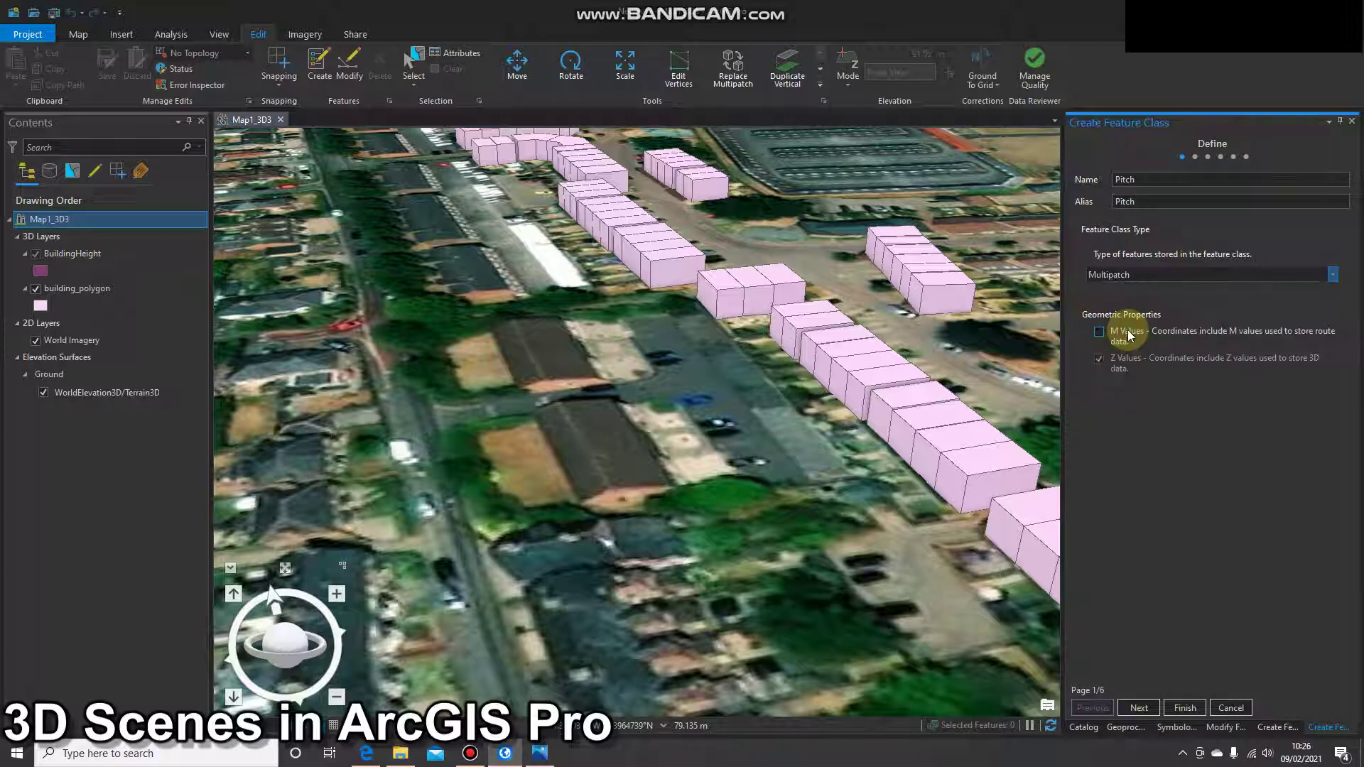
{"action": "left_click", "coordinate": [1140, 707]}
{"action": "left_click", "coordinate": [1140, 707]}
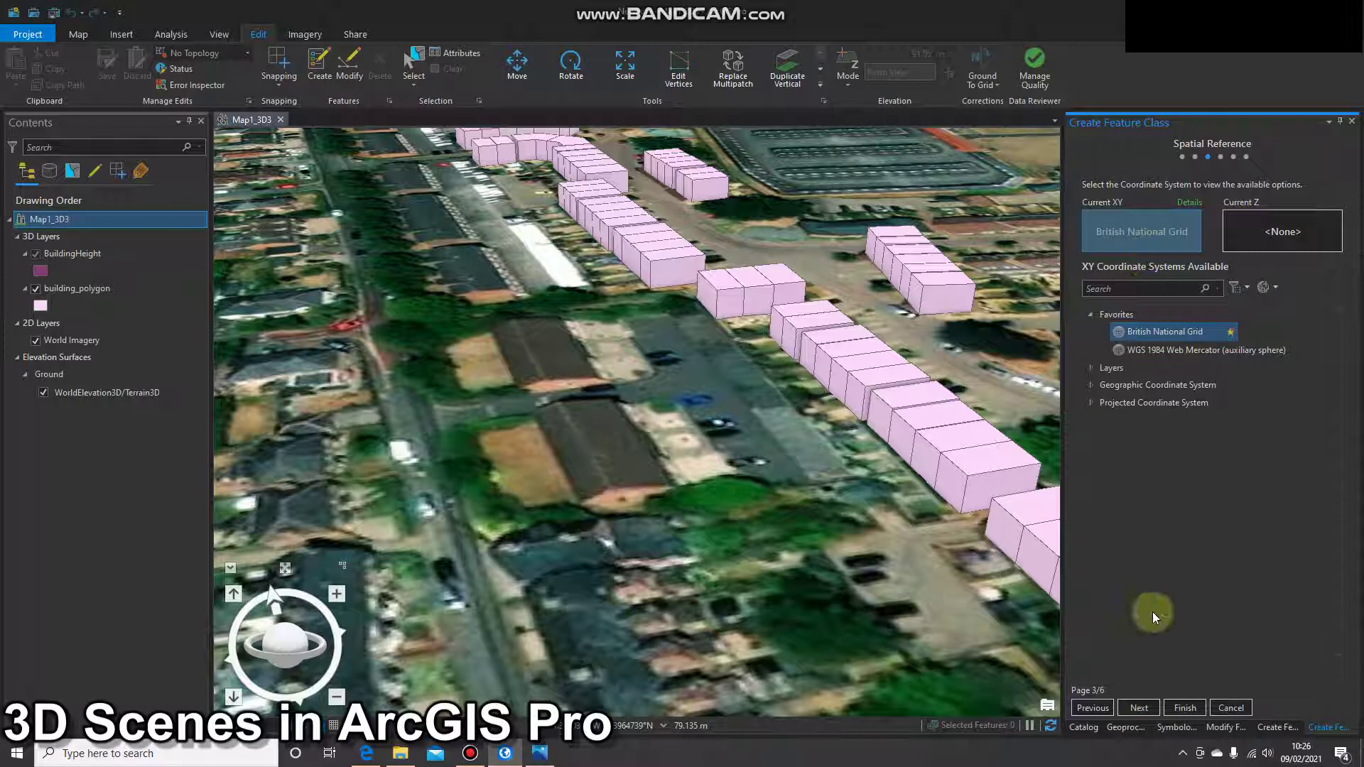
{"action": "left_click", "coordinate": [1184, 708]}
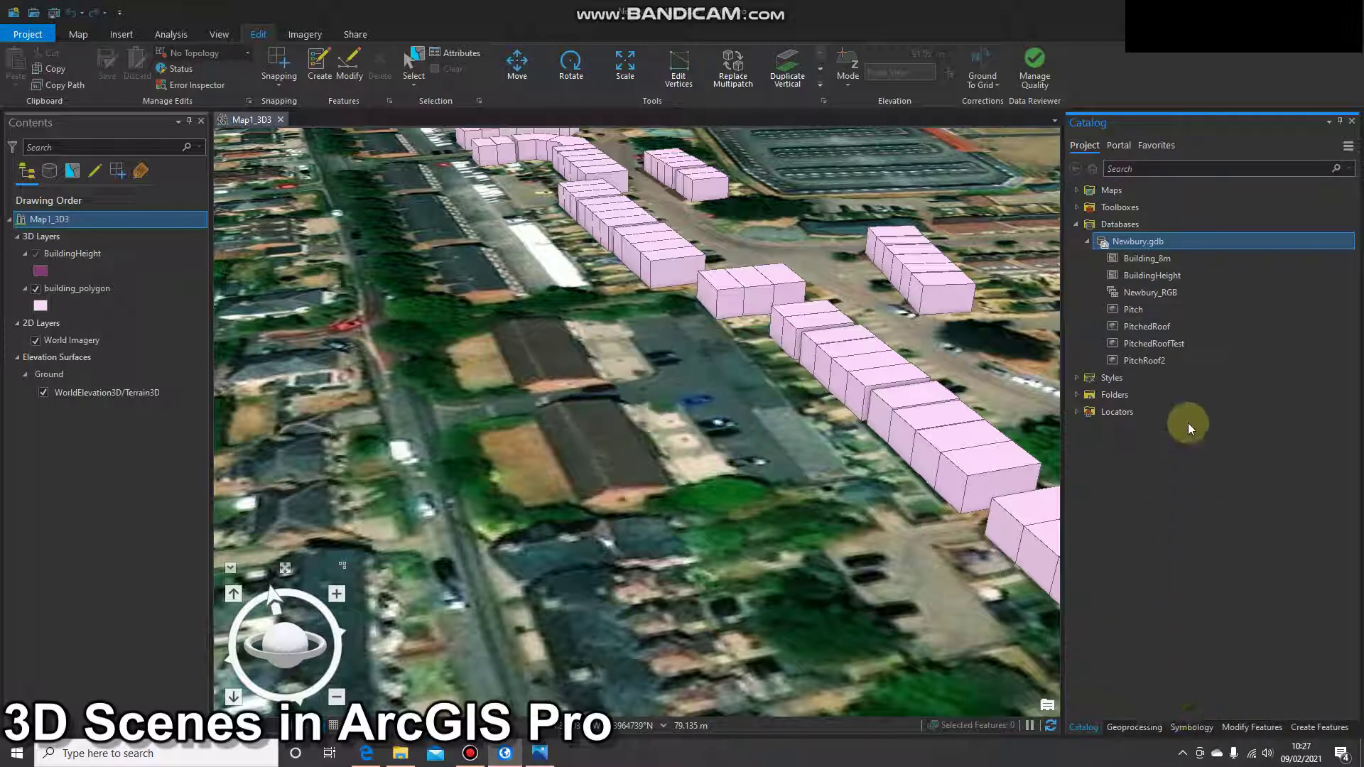
Add Pitch to the 3D scene and select the Pitch template in Create Features
{"action": "left_click", "coordinate": [1131, 311]}
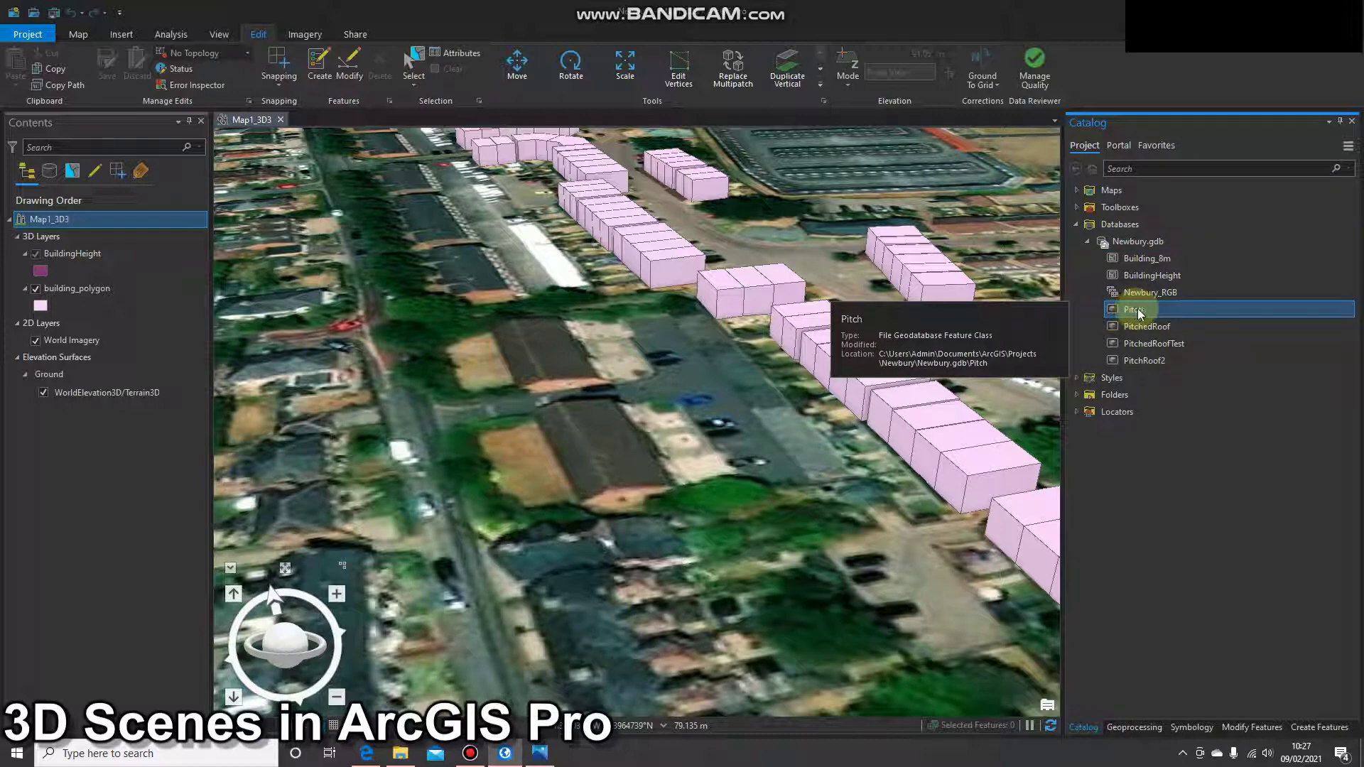
{"action": "left_click_drag", "start_coordinate": [1139, 315], "coordinate": [592, 347]}
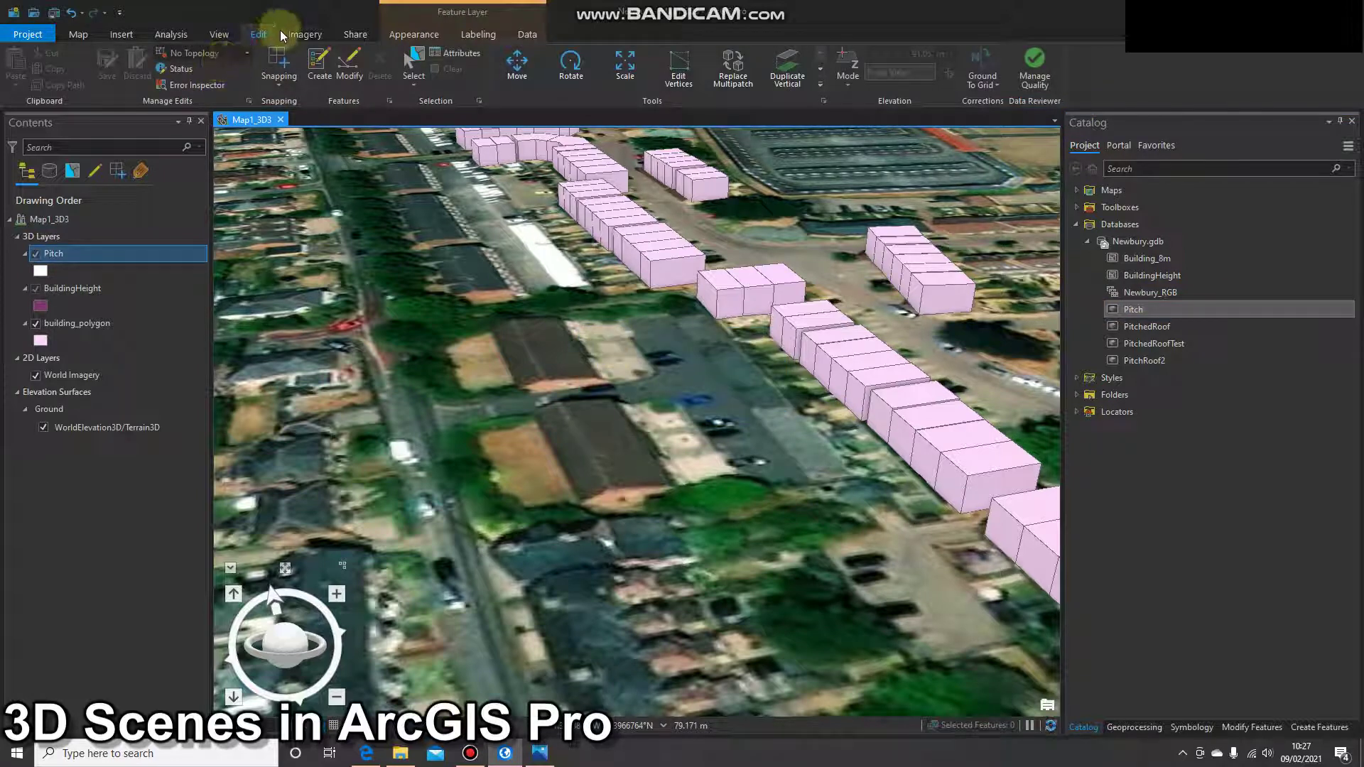
{"action": "left_click", "coordinate": [320, 80]}
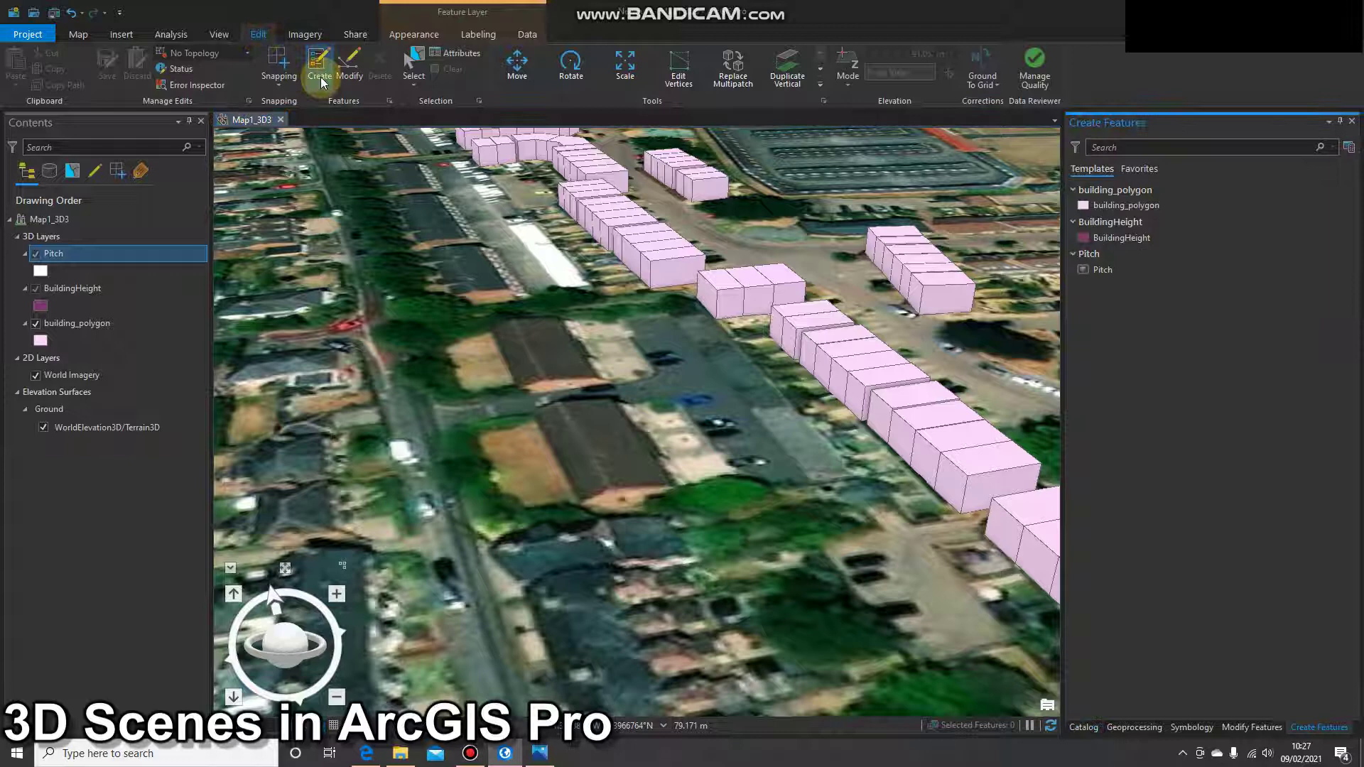
{"action": "left_click", "coordinate": [1111, 274]}
{"action": "left_click", "coordinate": [1089, 299]}
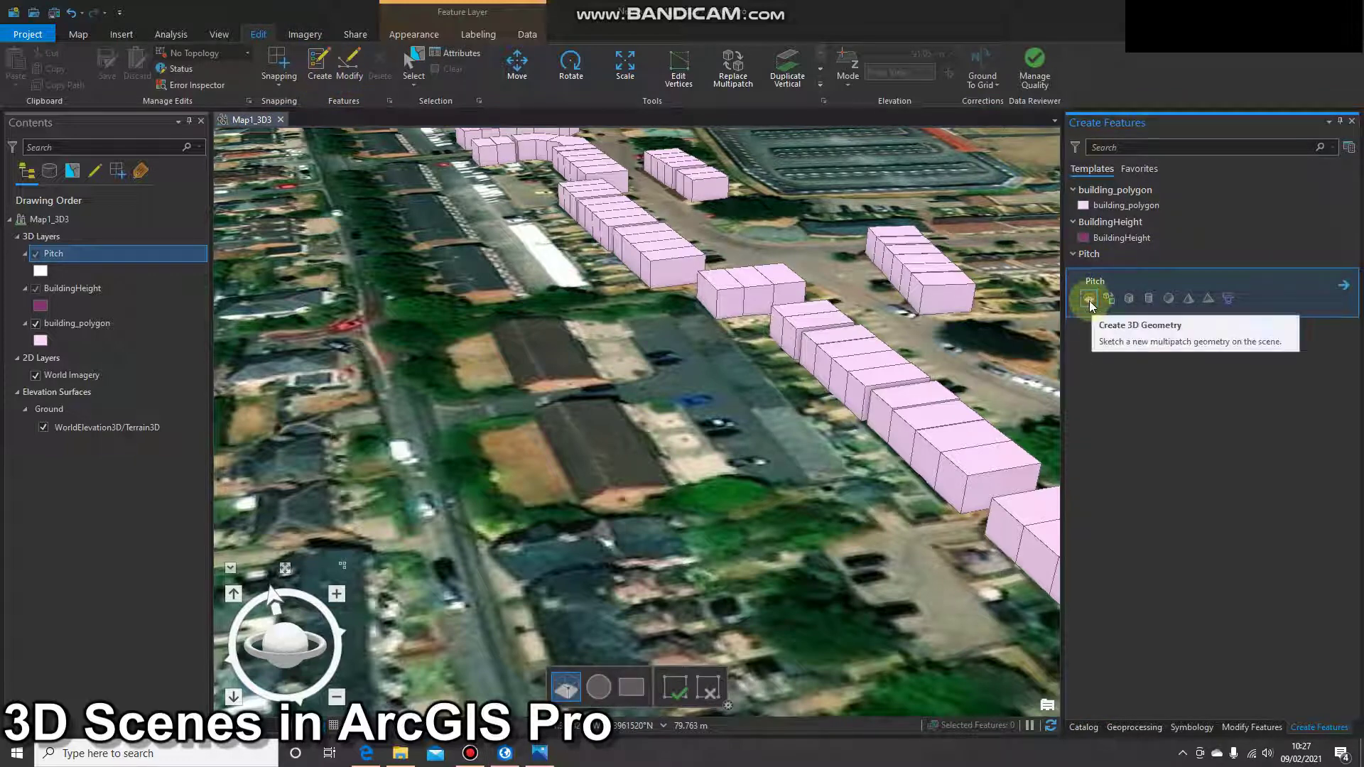
Sketch a rectangle over the long dark-roofed building and extrude it to about 6 m
{"action": "left_click", "coordinate": [634, 685]}
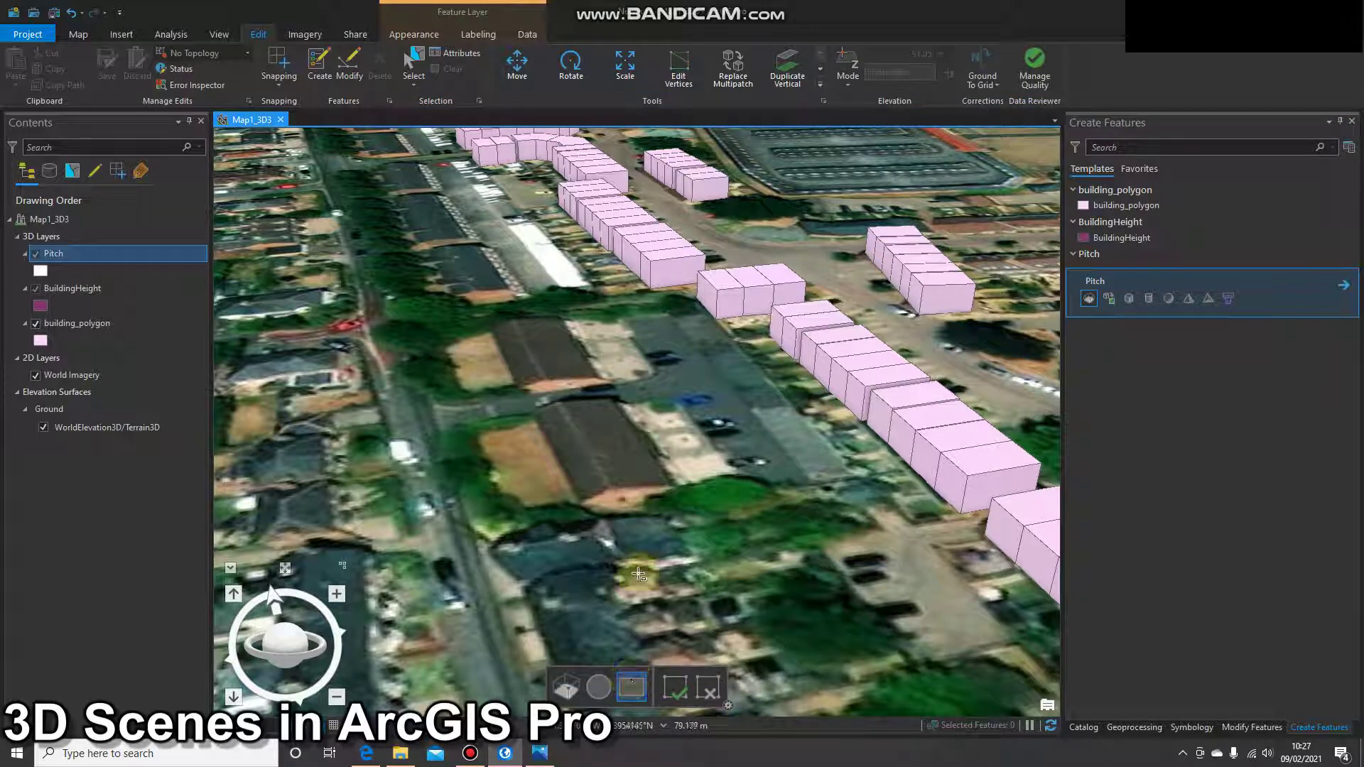
{"action": "left_click", "coordinate": [670, 499]}
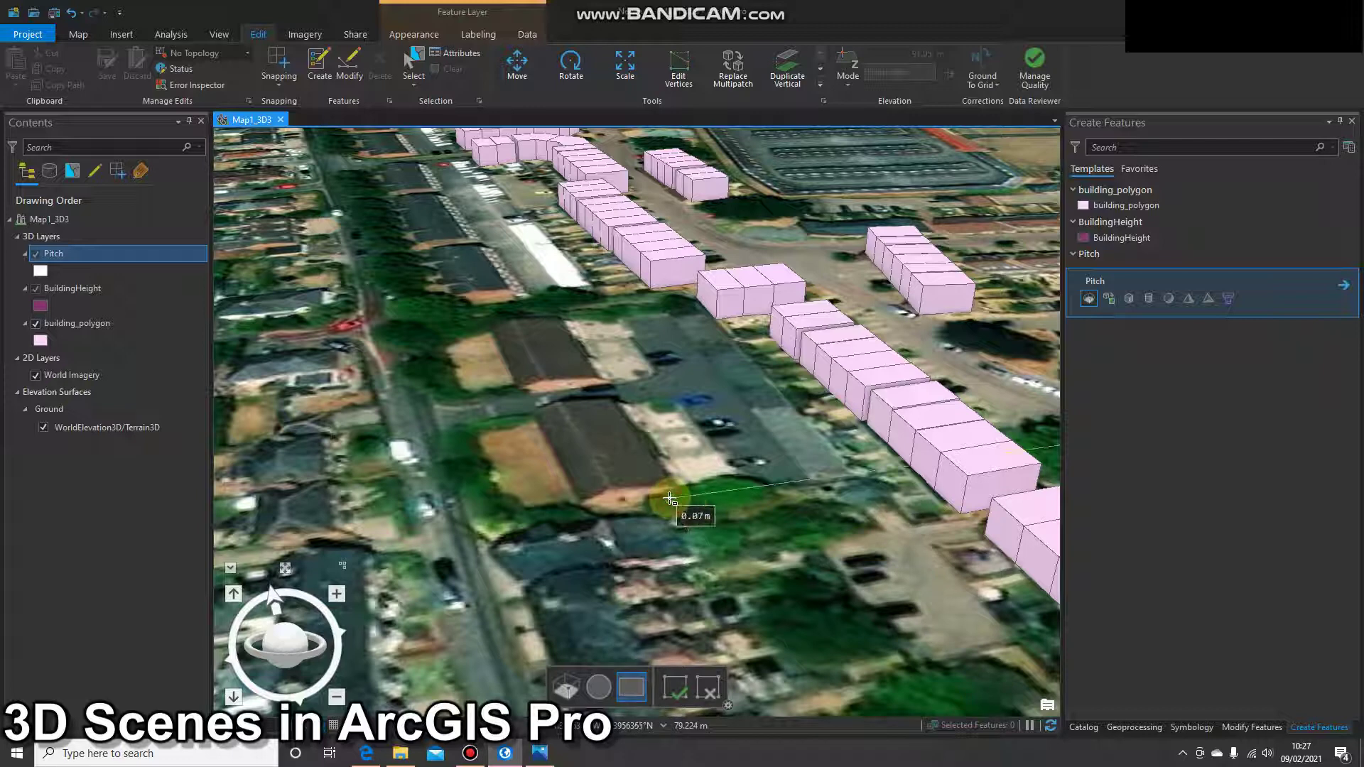
{"action": "left_click", "coordinate": [586, 509]}
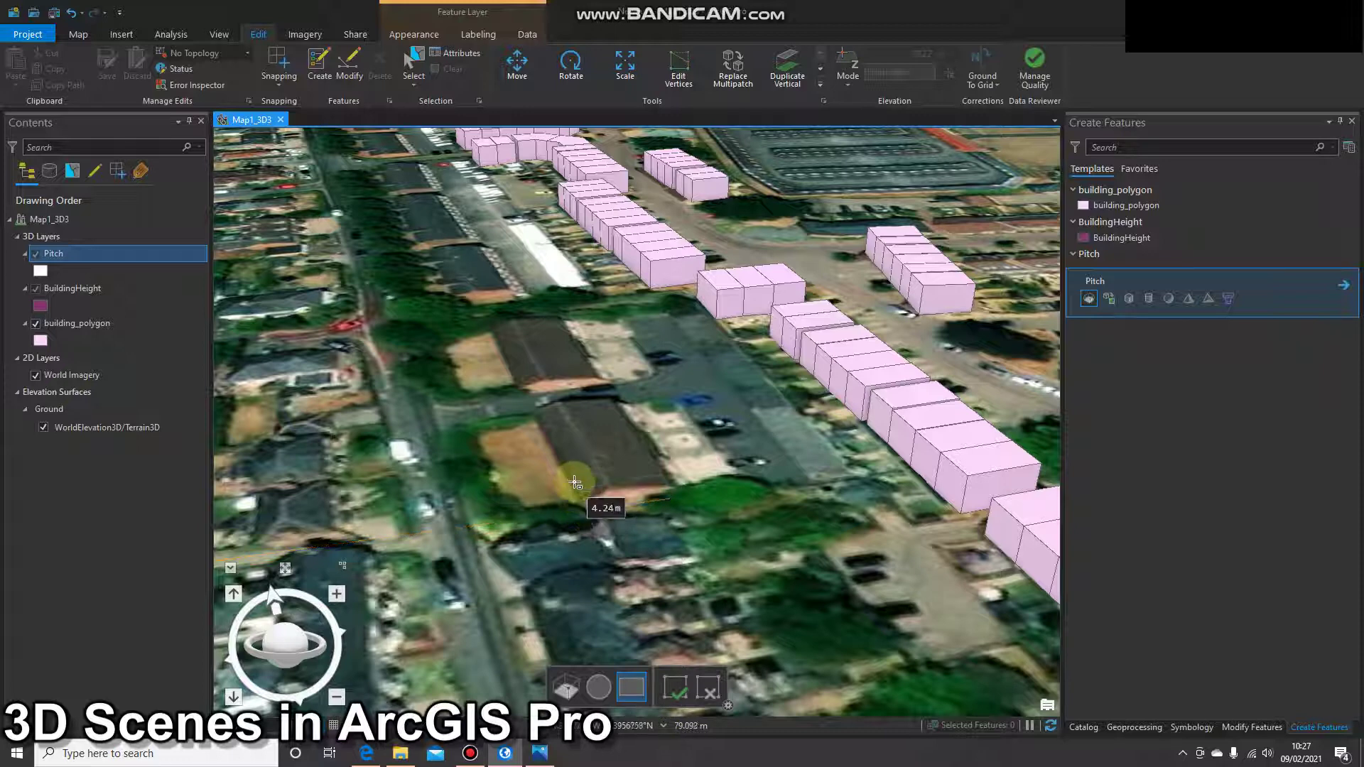
{"action": "double_click", "coordinate": [540, 411]}
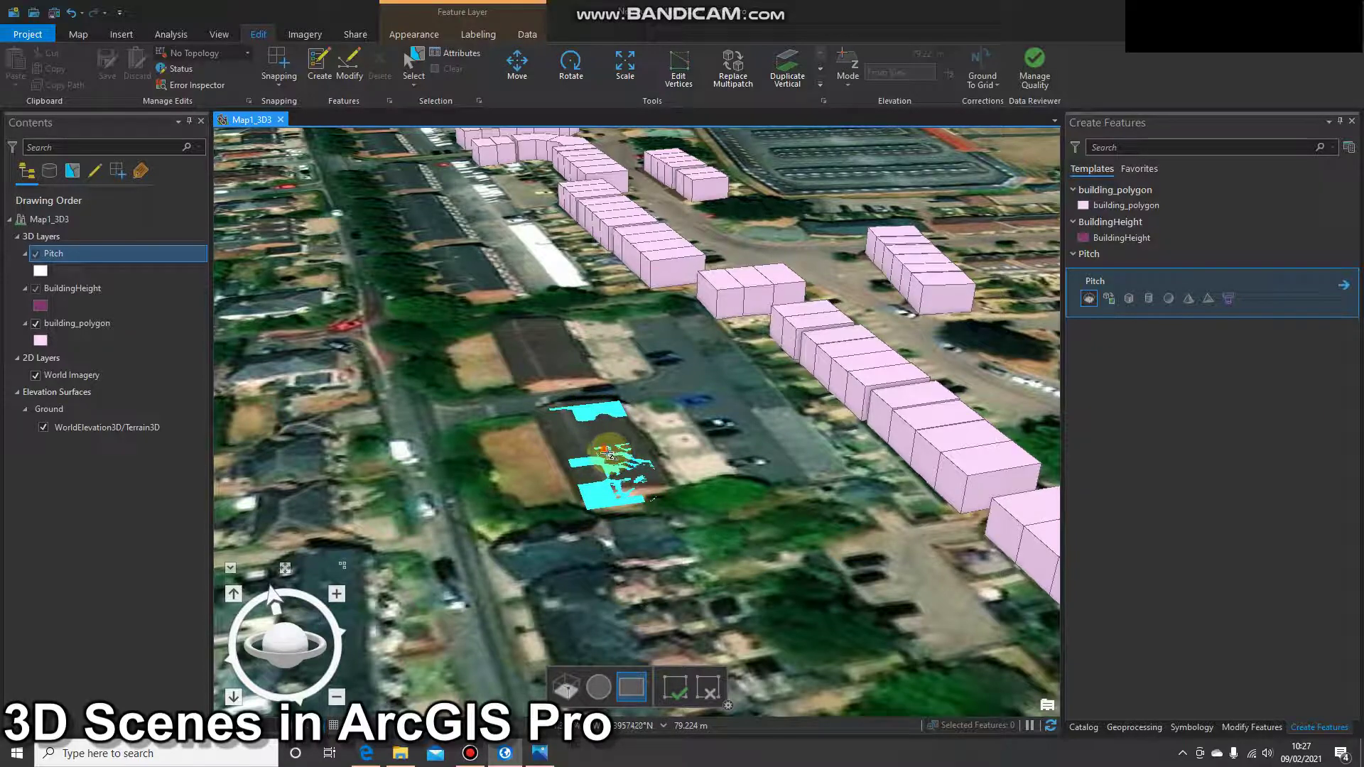
{"action": "scroll", "coordinate": [606, 451], "scroll_direction": "up", "scroll_amount": 5}
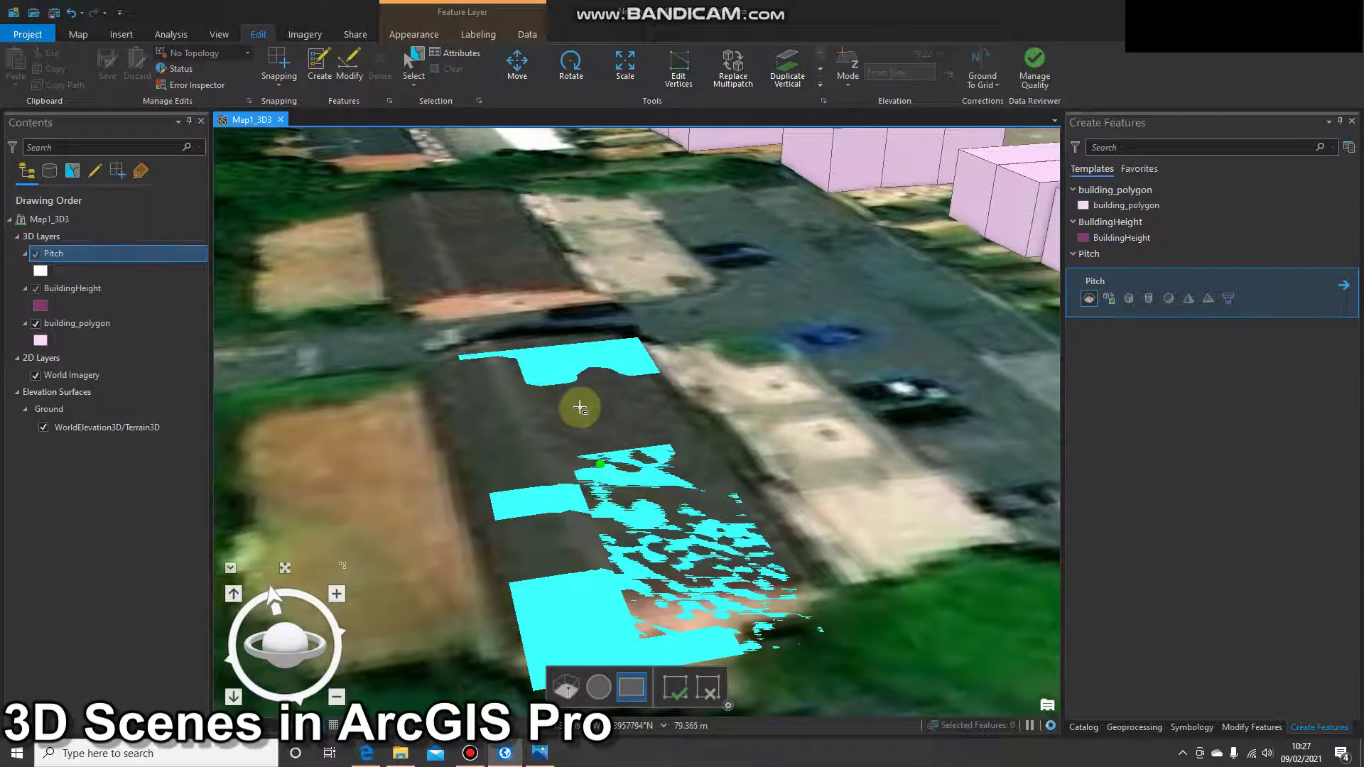
{"action": "left_click", "coordinate": [601, 466]}
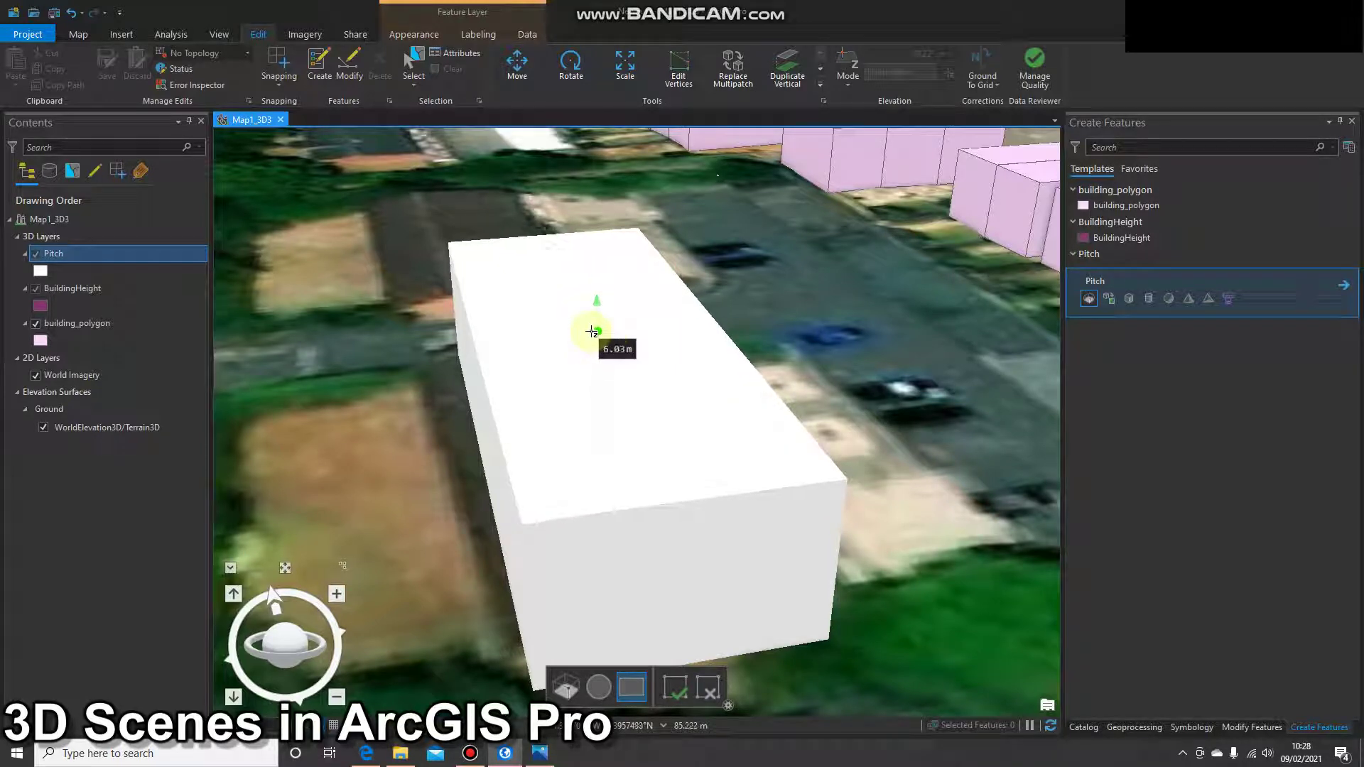
{"action": "left_click", "coordinate": [592, 332]}
Check the brick flats' pitched roofs in Google Maps Street View, then return to ArcGIS Pro
{"action": "left_click", "coordinate": [365, 753]}
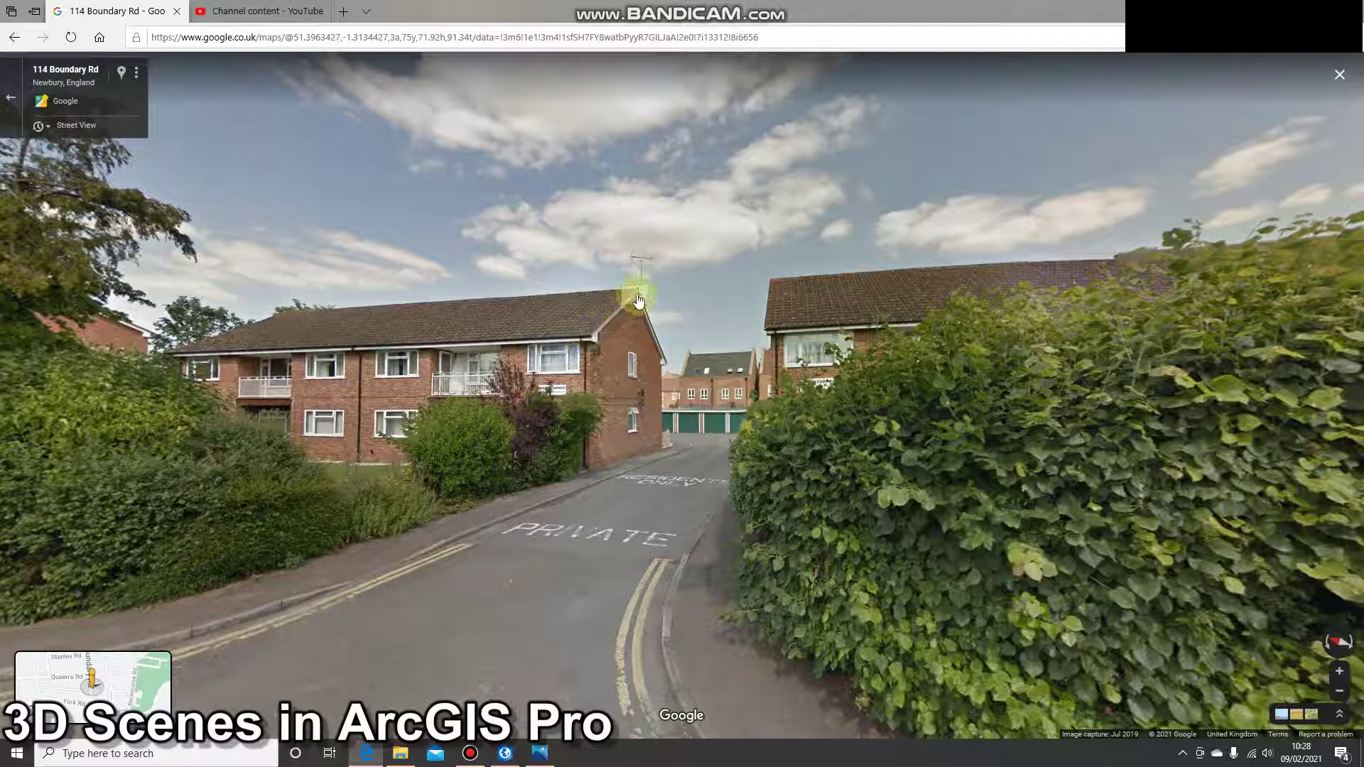
{"action": "left_click", "coordinate": [504, 755]}
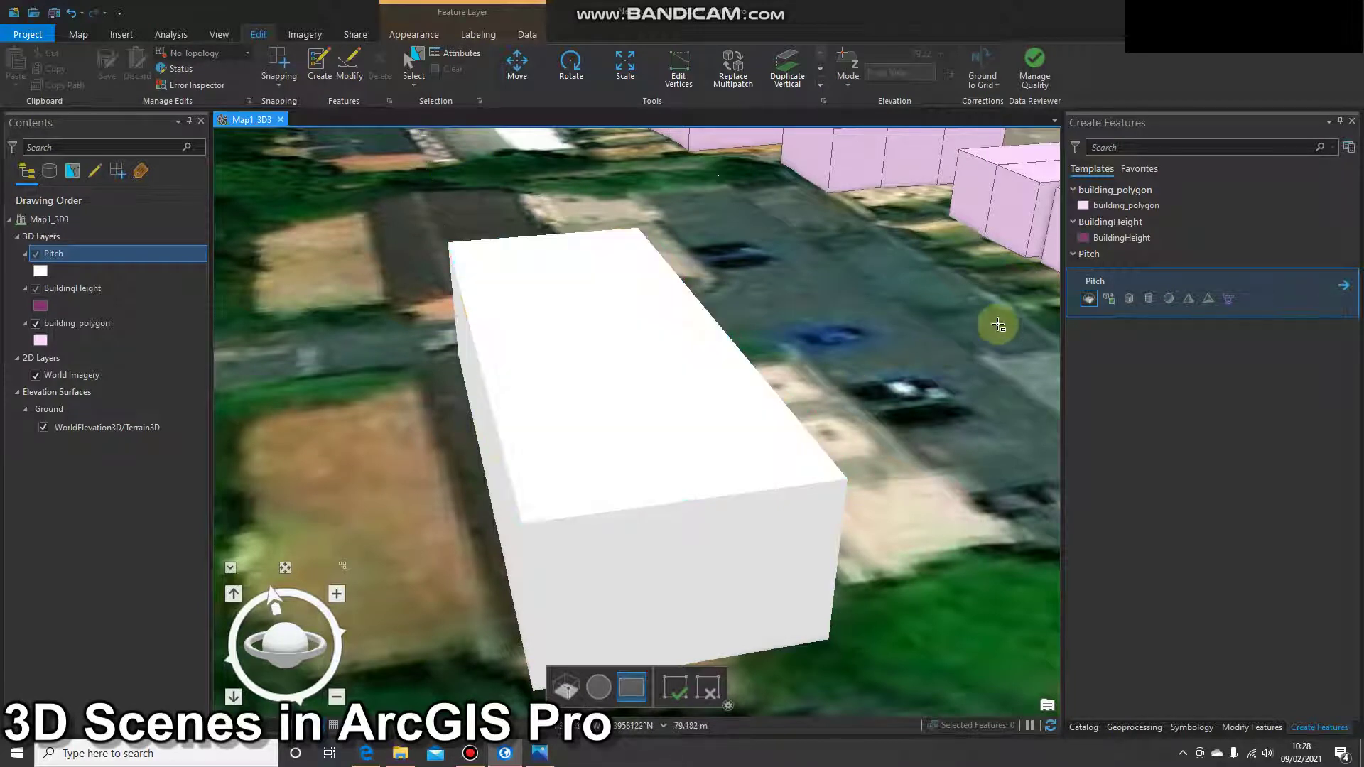
Split the box's roof face into two halves, trying and undoing a raise of each half
{"action": "left_click", "coordinate": [447, 242]}
{"action": "left_click", "coordinate": [547, 236]}
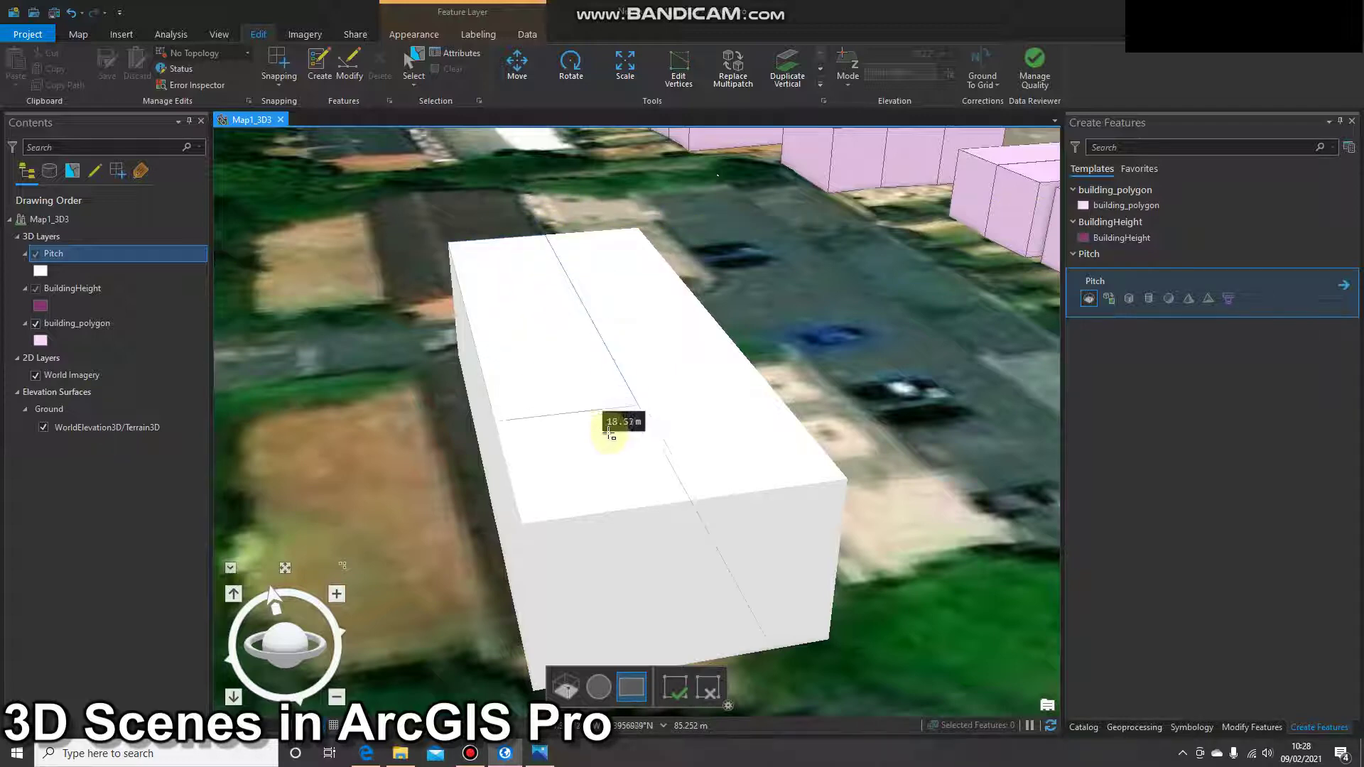
{"action": "left_click", "coordinate": [673, 504]}
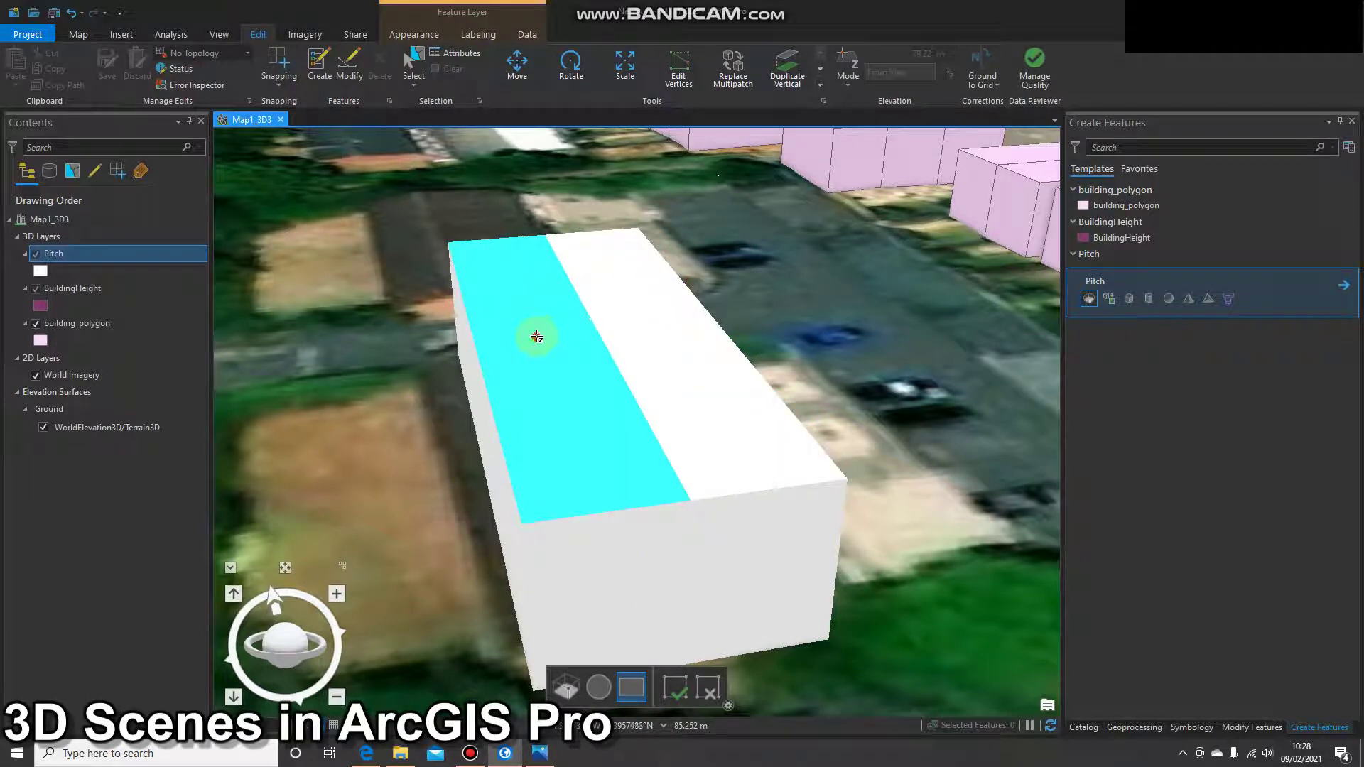
{"action": "left_click", "coordinate": [536, 336]}
{"action": "left_click", "coordinate": [529, 240]}
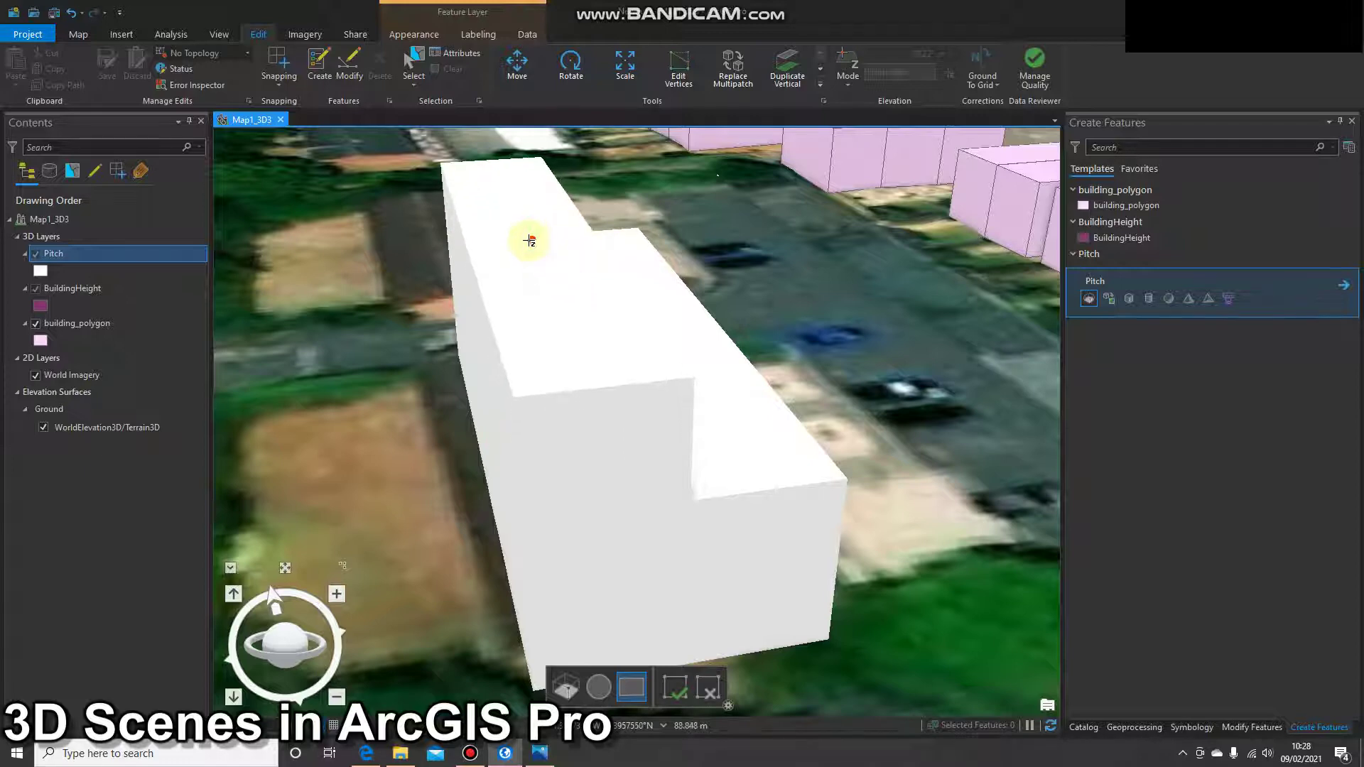
{"action": "key", "text": "ctrl+z"}
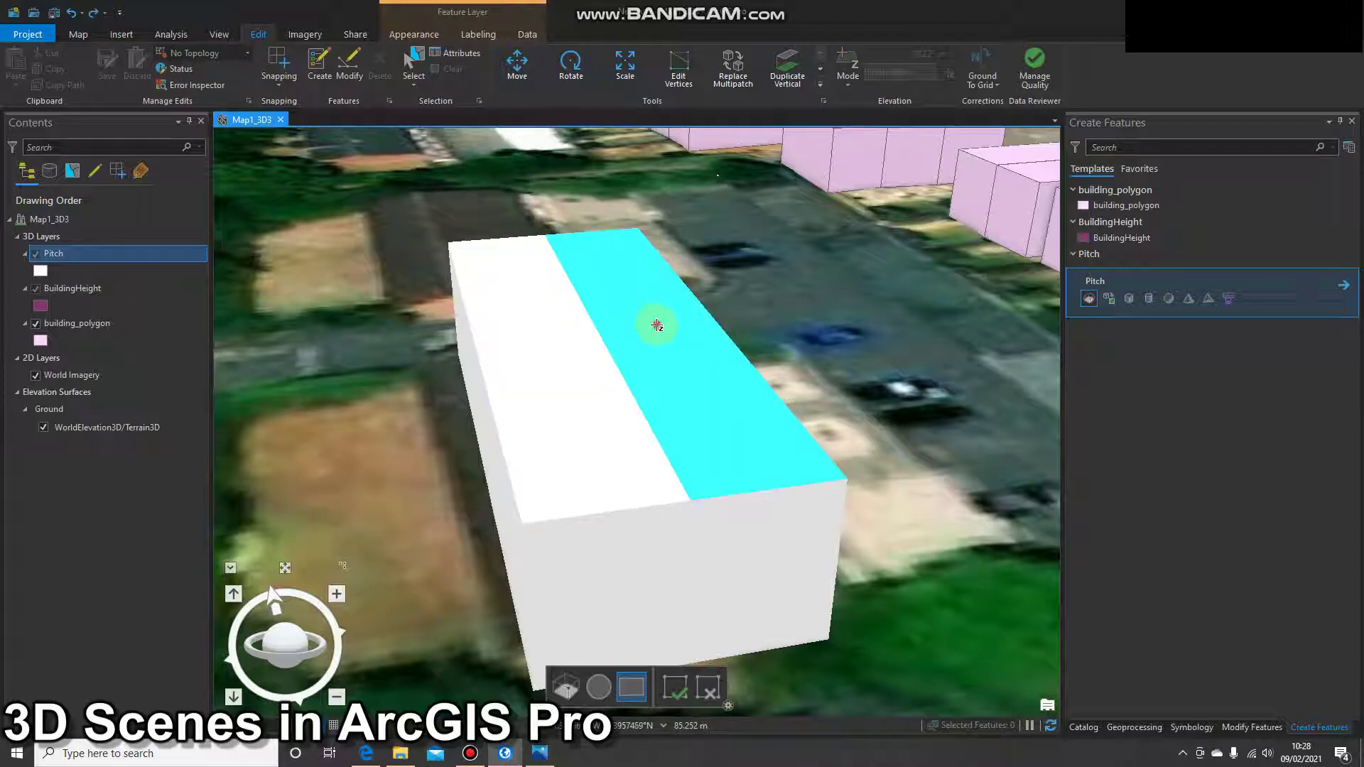
{"action": "left_click", "coordinate": [657, 325]}
{"action": "left_click", "coordinate": [650, 239]}
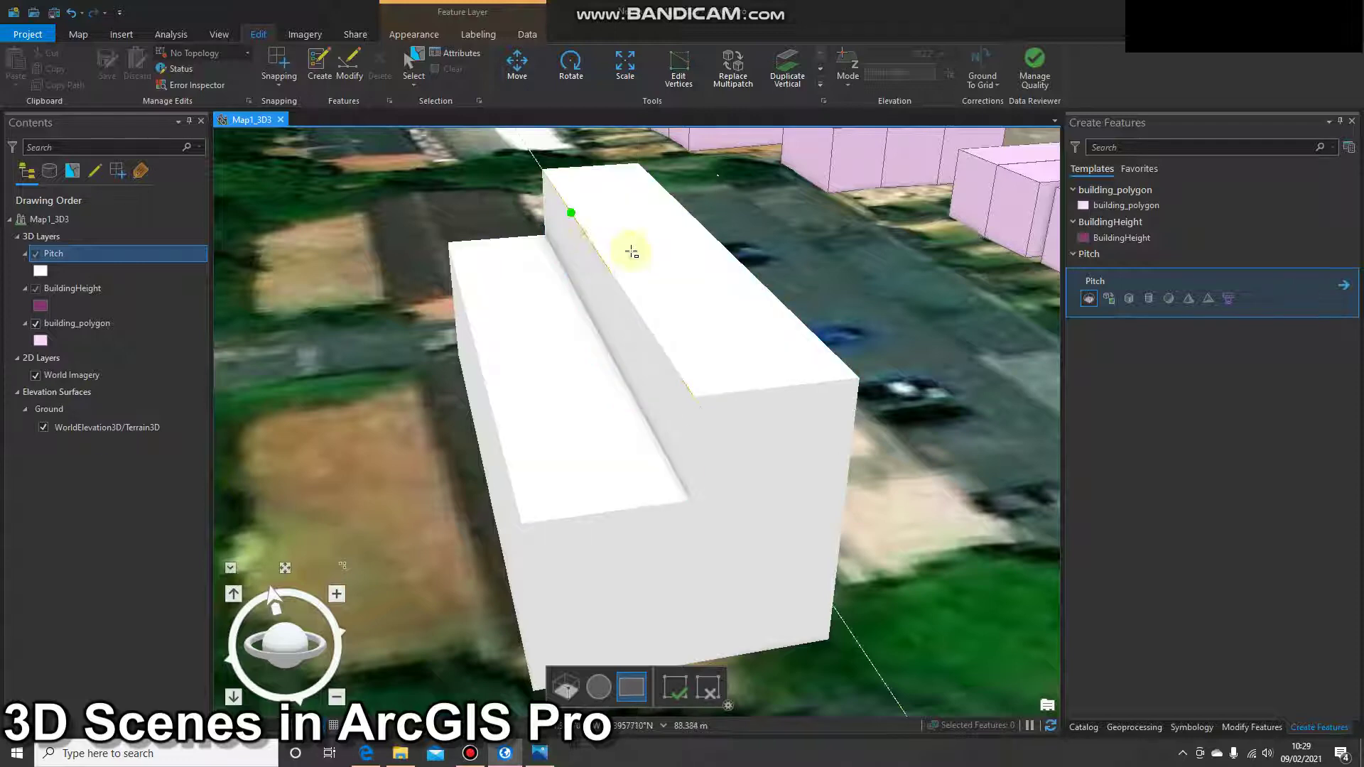
{"action": "key", "text": "ctrl+z"}
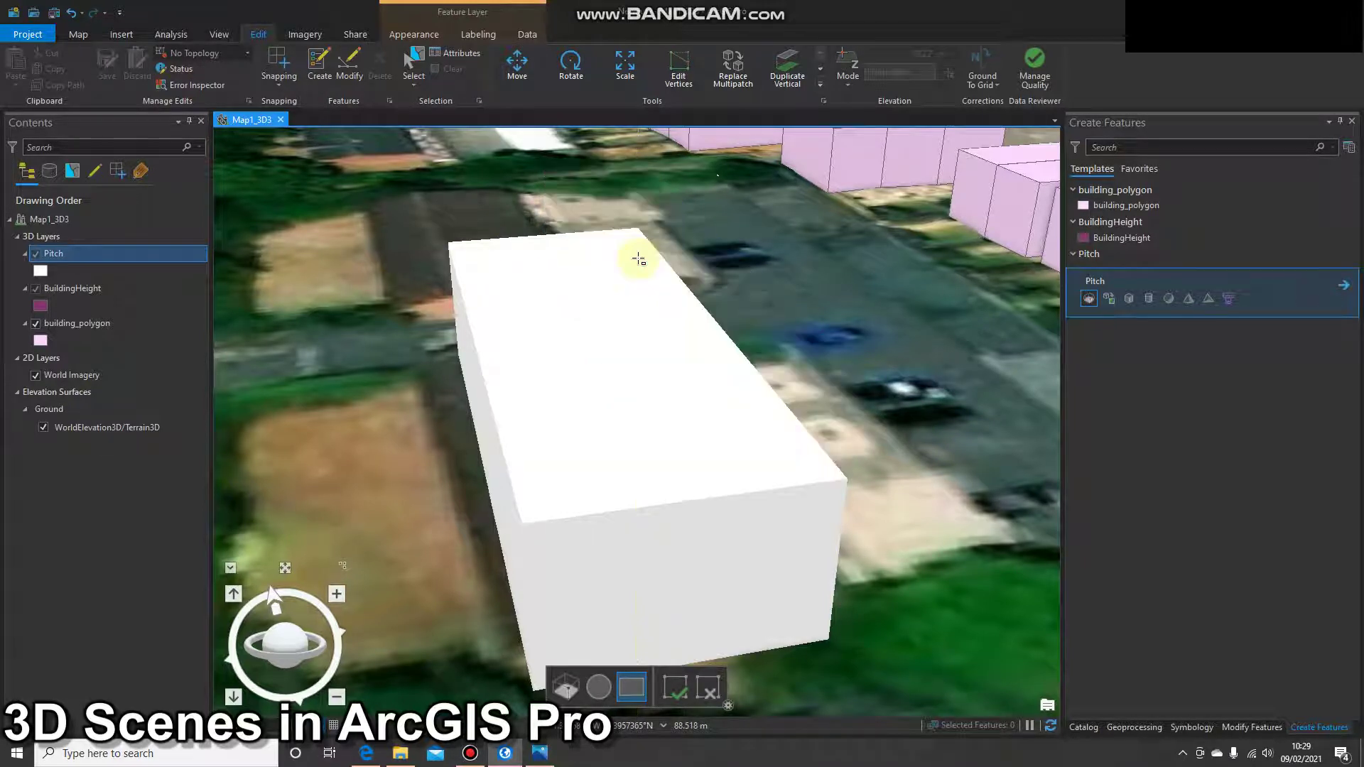
Raise the roof's centre line 3 m into a ridge and finish the gabled building
{"action": "left_click", "coordinate": [574, 287]}
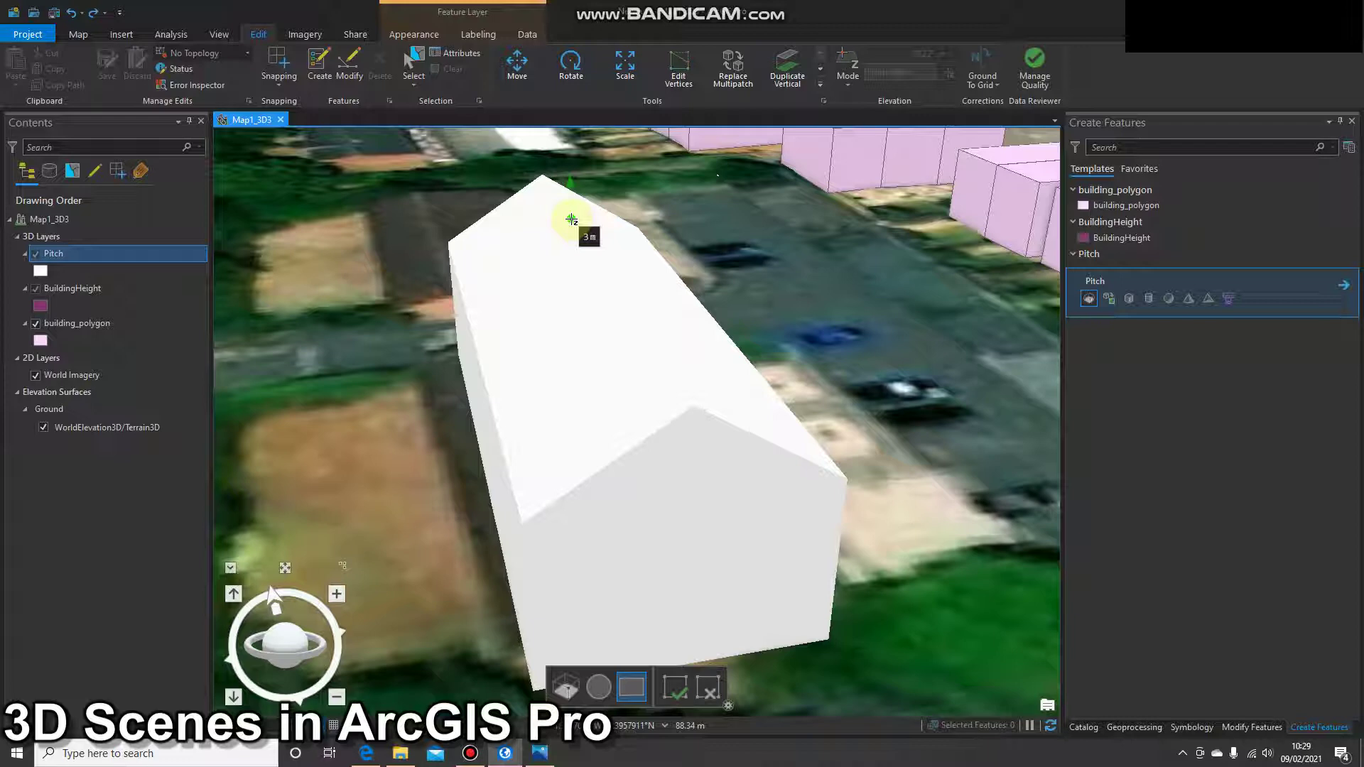
{"action": "left_click", "coordinate": [571, 218]}
{"action": "left_click", "coordinate": [593, 433]}
{"action": "middle_click_drag", "start_coordinate": [614, 308], "coordinate": [559, 308]}
{"action": "scroll", "coordinate": [560, 308], "scroll_direction": "down", "scroll_amount": 3}
{"action": "left_click", "coordinate": [560, 309]}
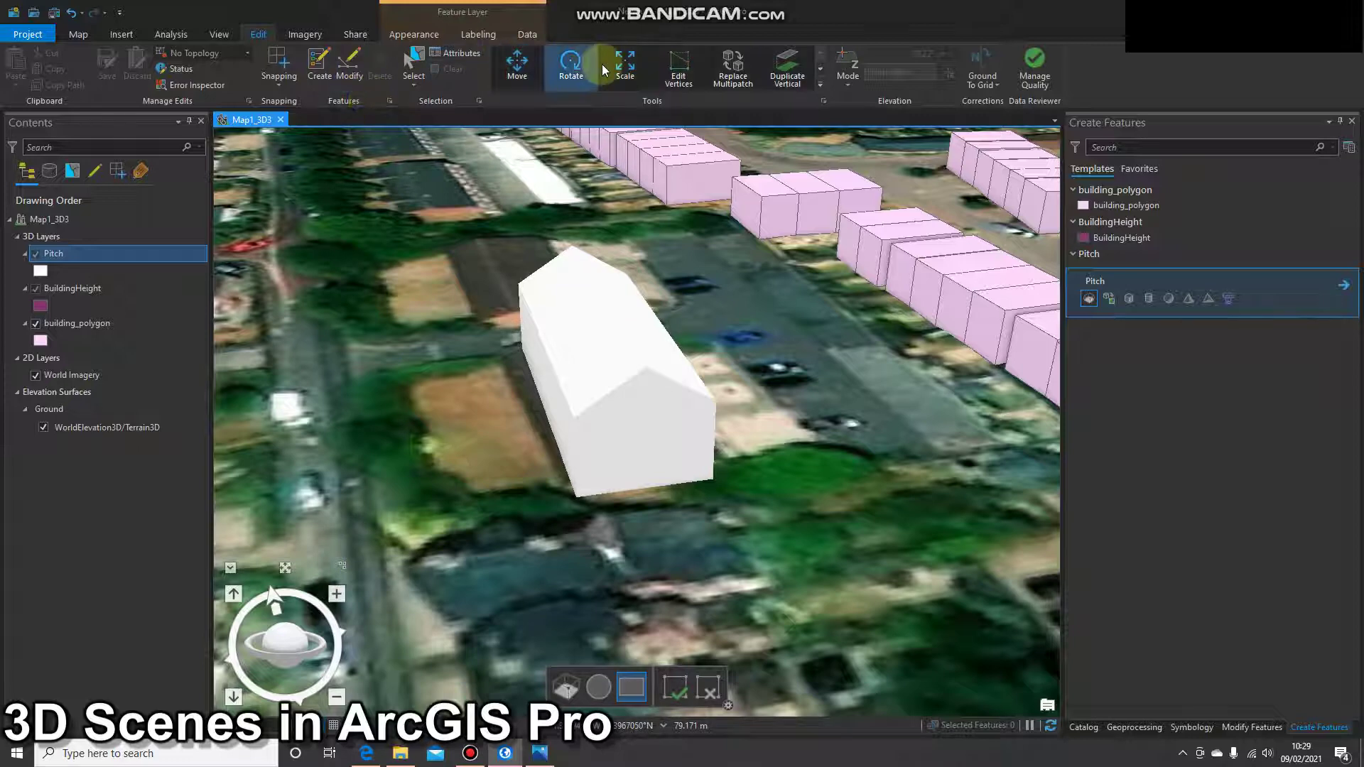
Nudge the gabled building onto its footprint and rotate it about −3.9° to match
{"action": "left_click", "coordinate": [625, 68]}
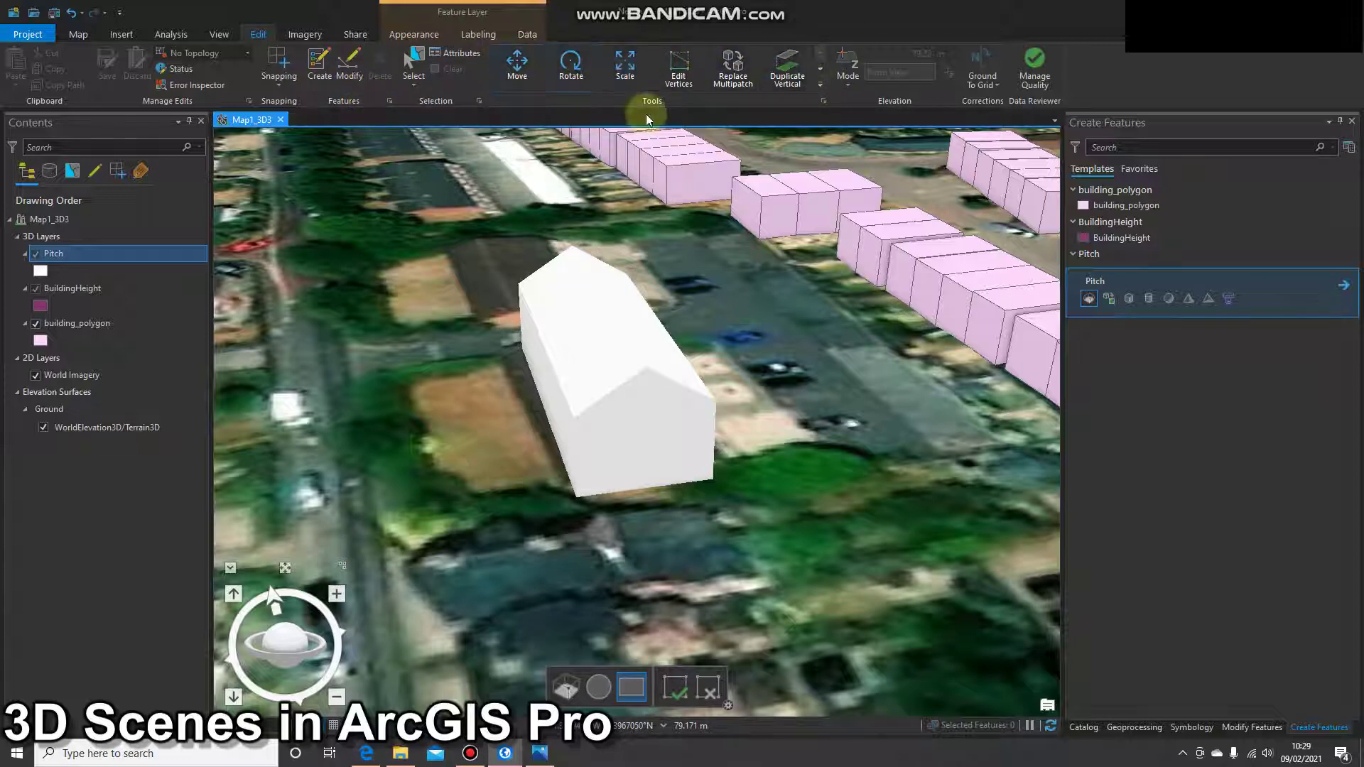
{"action": "left_click", "coordinate": [821, 83]}
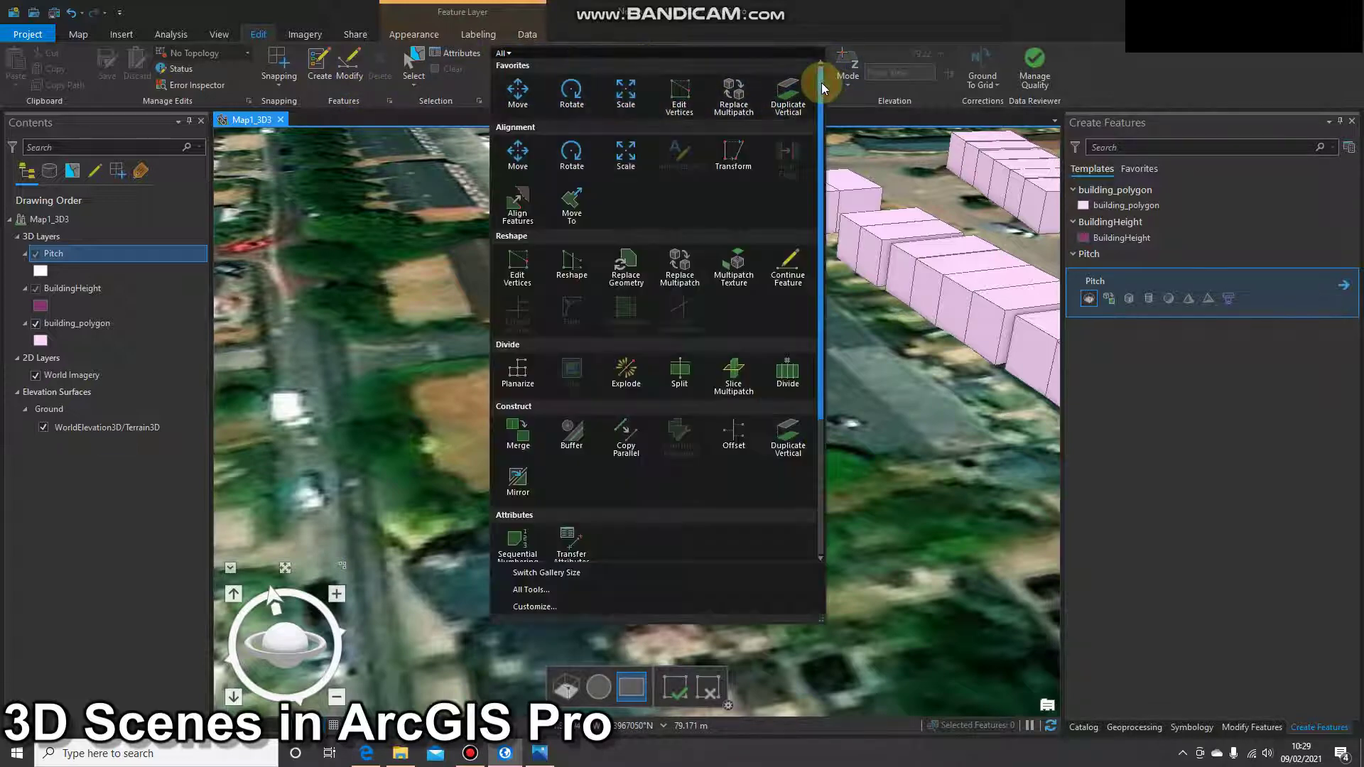
{"action": "left_click", "coordinate": [519, 96]}
{"action": "left_click", "coordinate": [594, 365]}
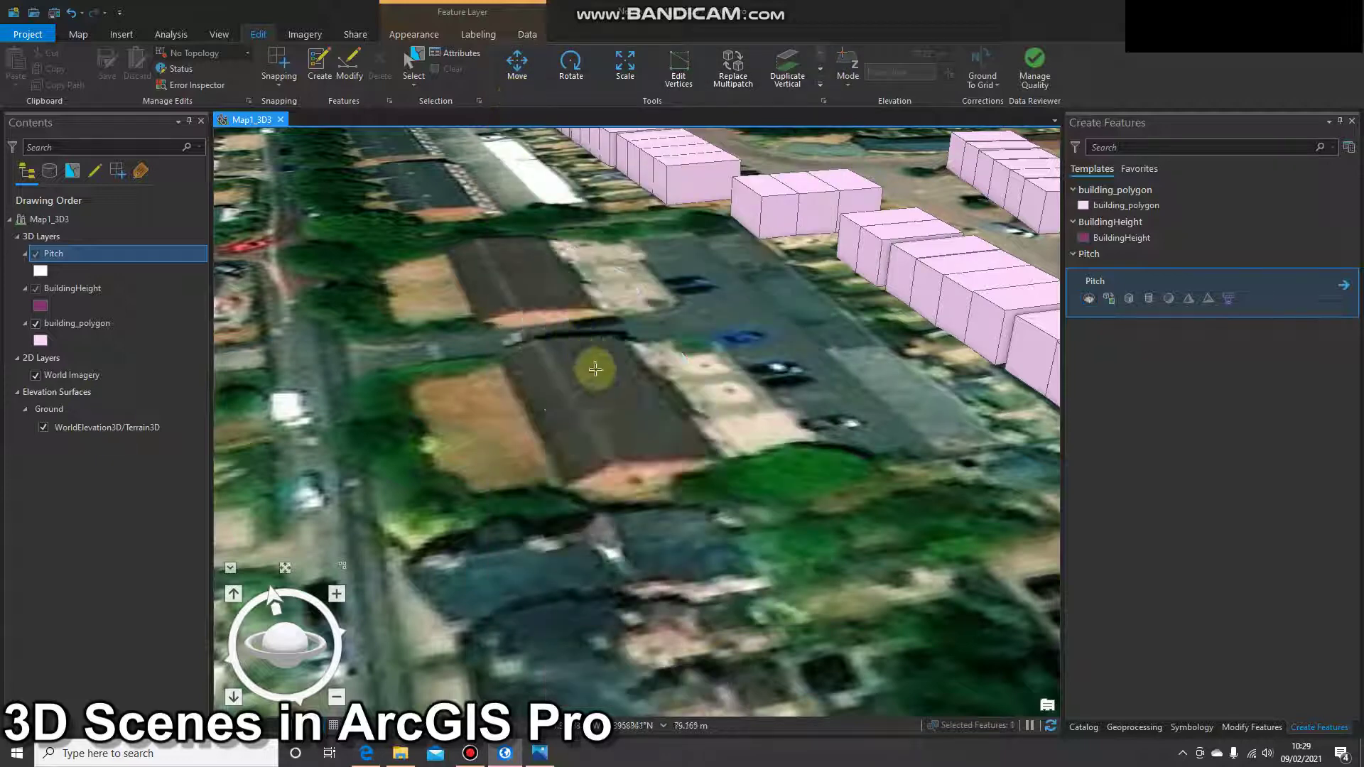
{"action": "mouse_move", "coordinate": [601, 409]}
{"action": "left_mouse_down"}
{"action": "mouse_move", "coordinate": [524, 398]}
{"action": "mouse_move", "coordinate": [603, 426]}
{"action": "mouse_move", "coordinate": [601, 392]}
{"action": "left_mouse_up"}
{"action": "left_click", "coordinate": [573, 71]}
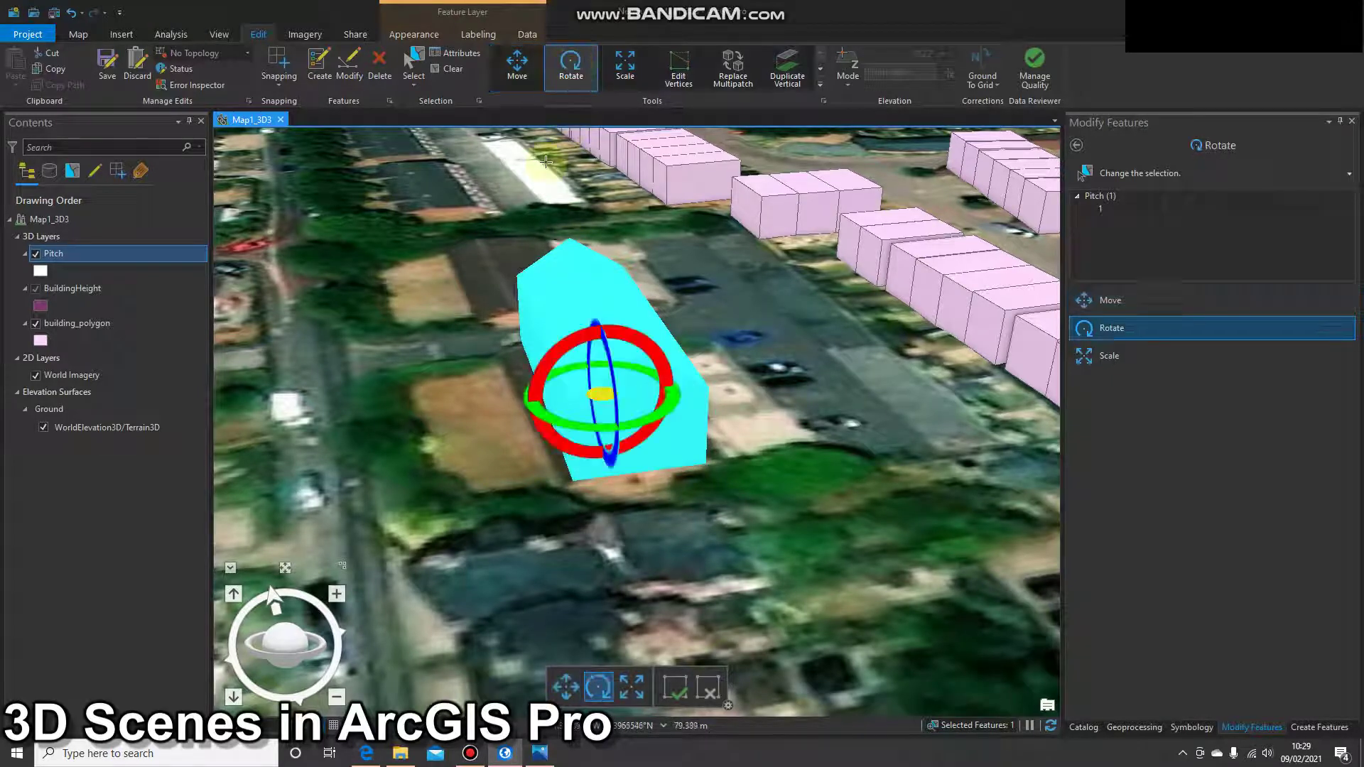
{"action": "left_click_drag", "start_coordinate": [554, 421], "coordinate": [557, 423]}
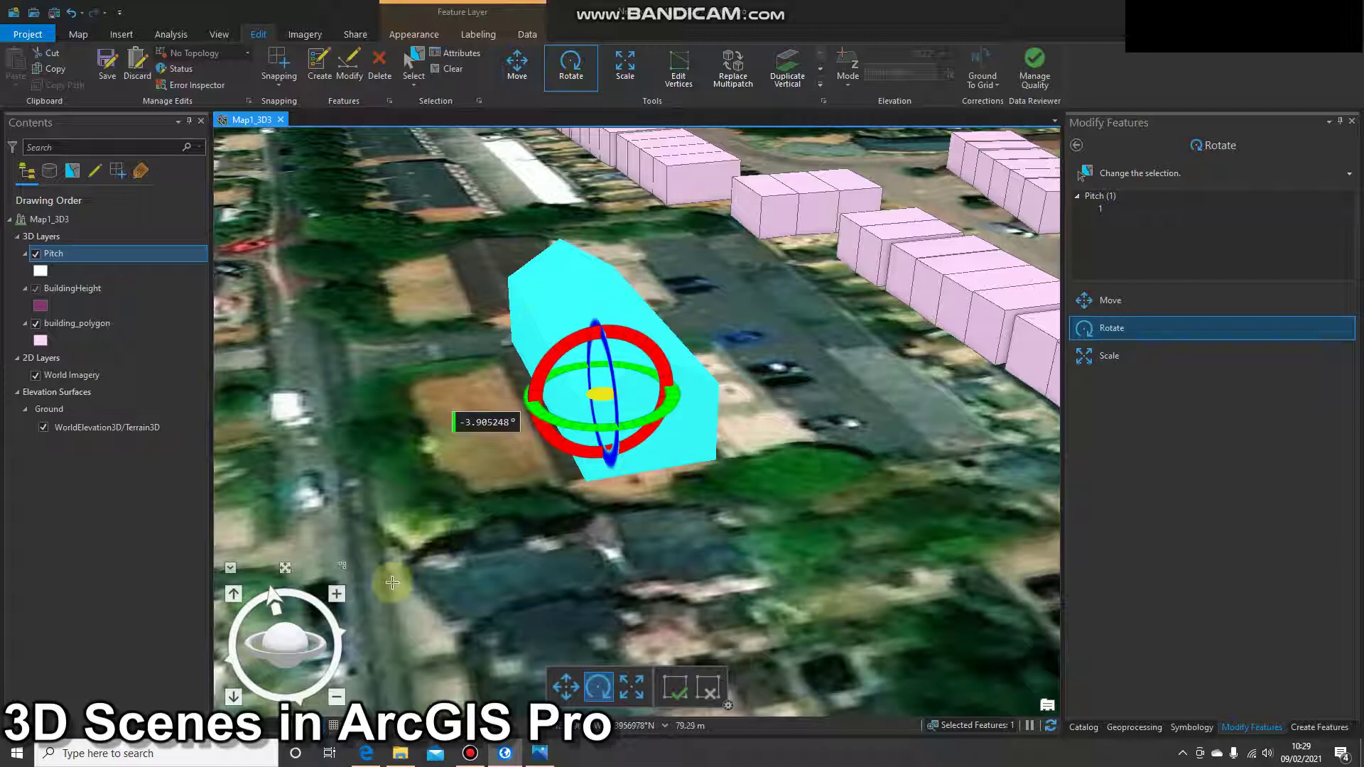
Copy and paste the gabled building, moving the copy onto the neighbouring building up-left
{"action": "left_click_drag", "start_coordinate": [319, 638], "coordinate": [369, 652]}
{"action": "scroll", "coordinate": [385, 558], "scroll_direction": "down", "scroll_amount": 2}
{"action": "scroll", "coordinate": [385, 558], "scroll_direction": "down", "scroll_amount": 1}
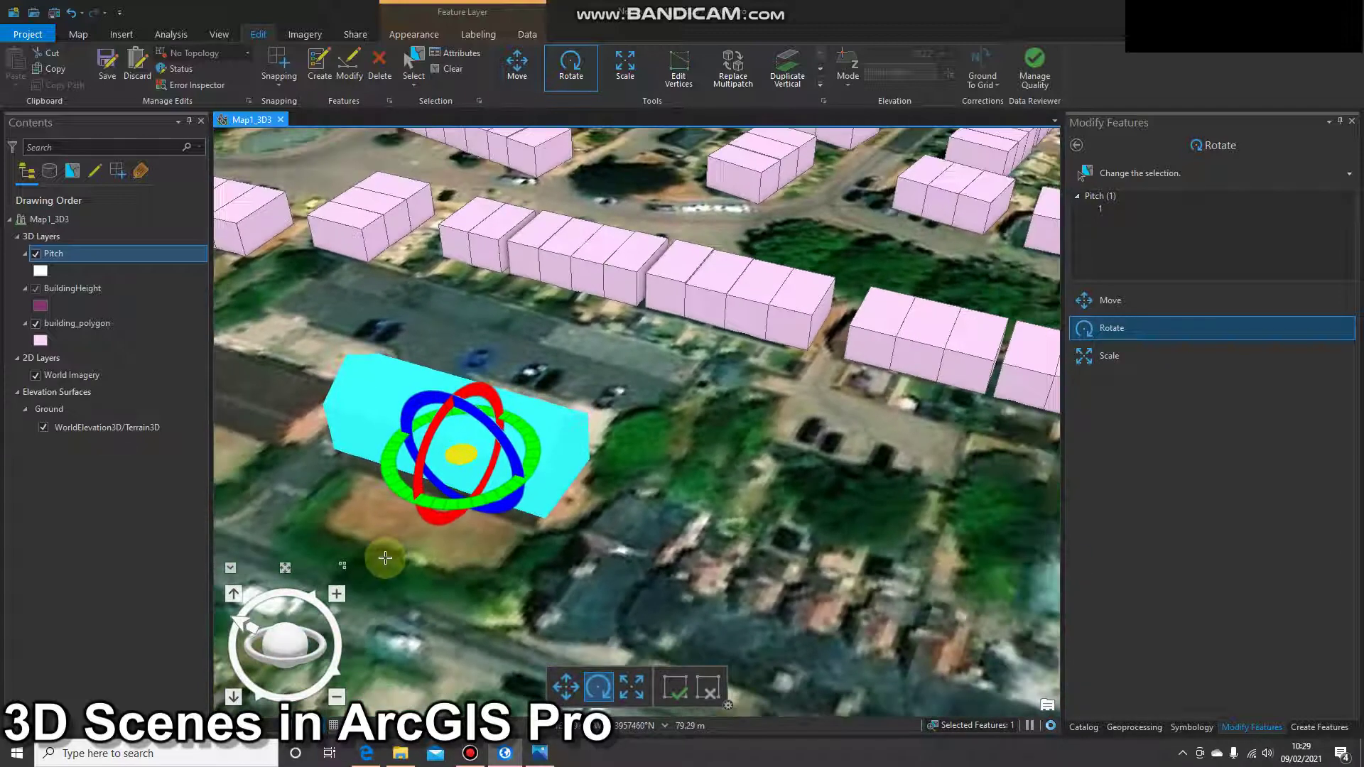
{"action": "key", "text": "ctrl+c"}
{"action": "key", "text": "ctrl+v"}
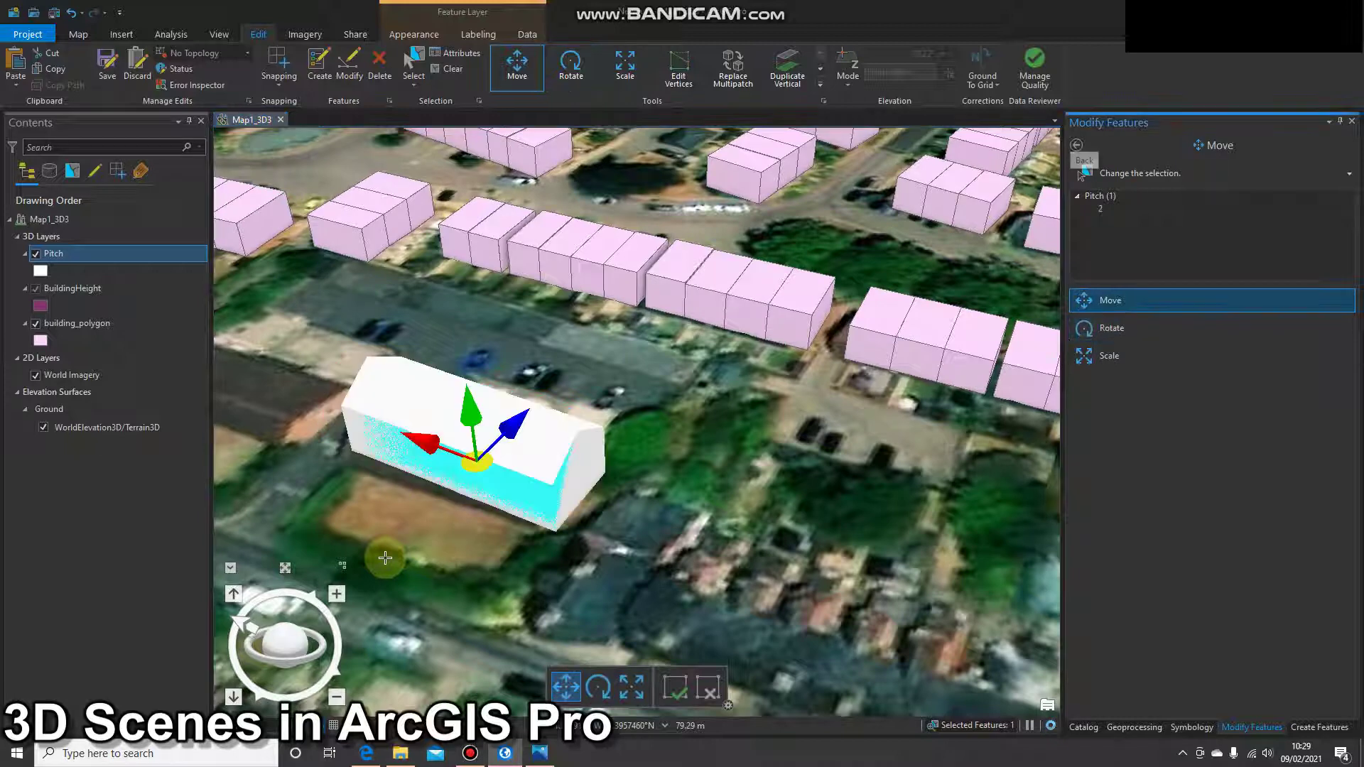
{"action": "left_click_drag", "start_coordinate": [483, 465], "coordinate": [253, 383]}
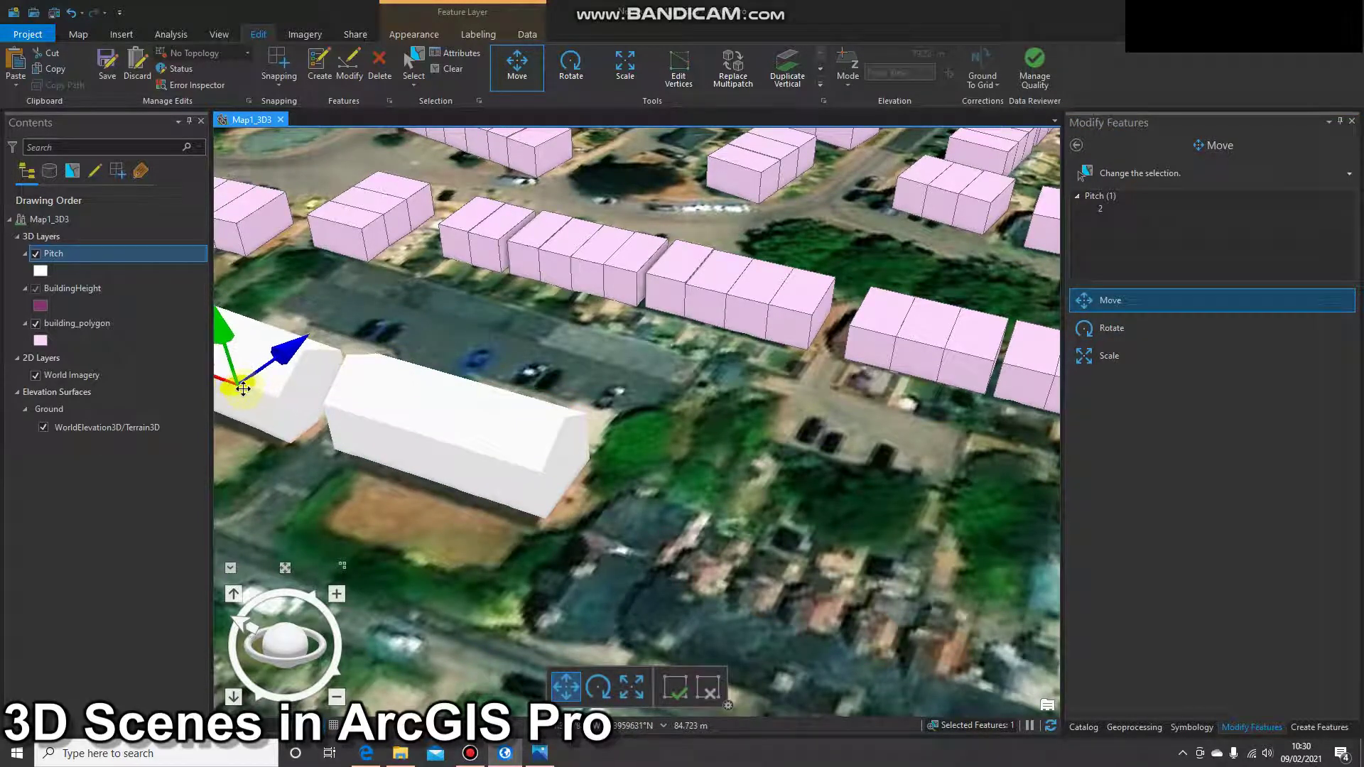
{"action": "scroll", "coordinate": [248, 388], "scroll_direction": "down", "scroll_amount": 3}
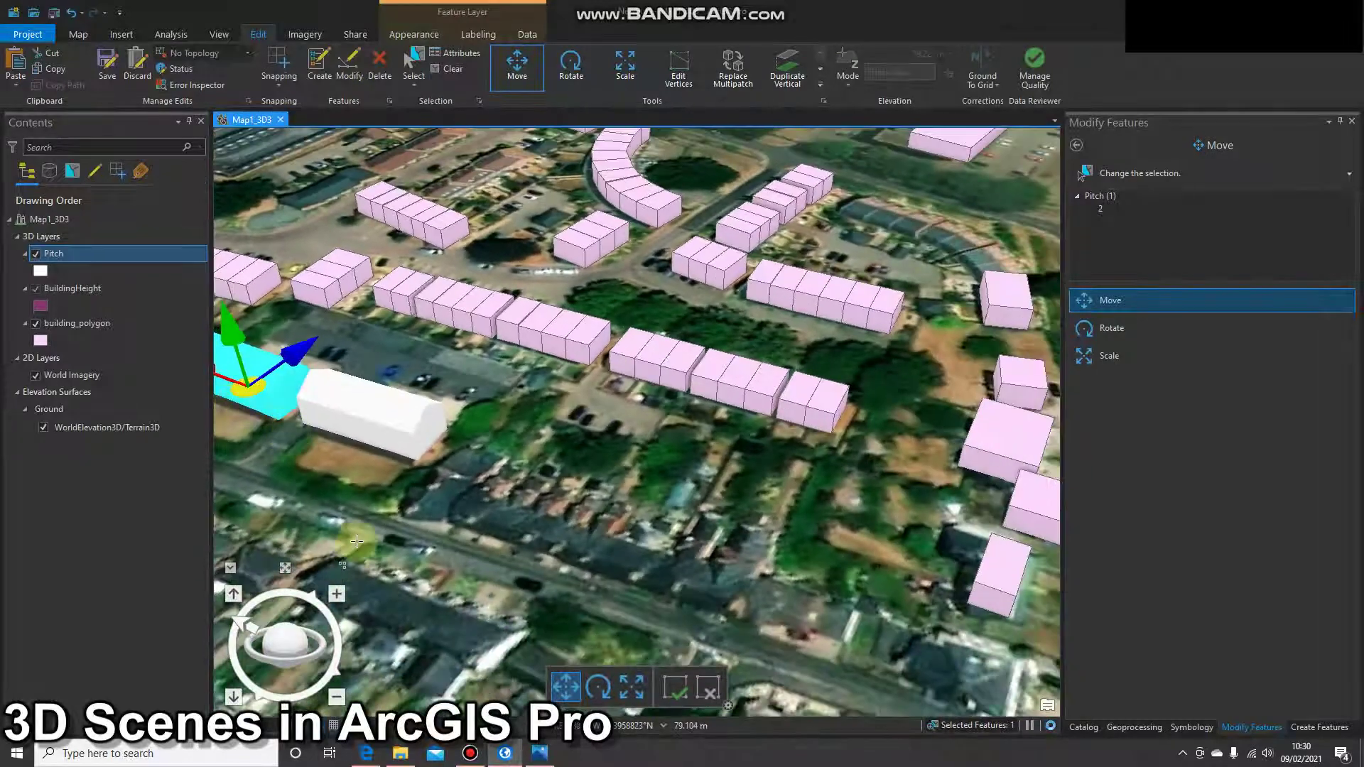
End the Move tool, then zoom in and orbit around the two gabled buildings
{"action": "left_click", "coordinate": [78, 35]}
{"action": "scroll", "coordinate": [437, 488], "scroll_direction": "up", "scroll_amount": 5}
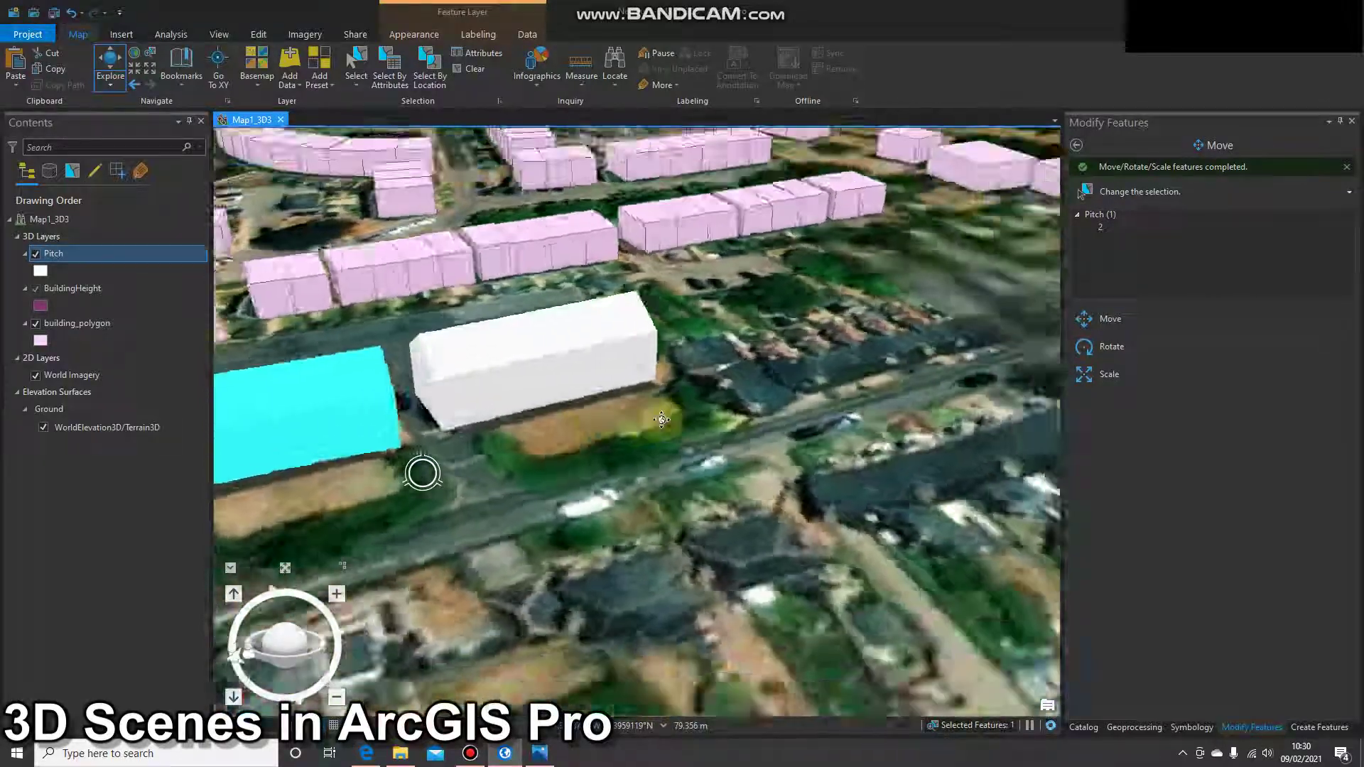
{"action": "middle_click_drag", "start_coordinate": [661, 420], "coordinate": [669, 511]}
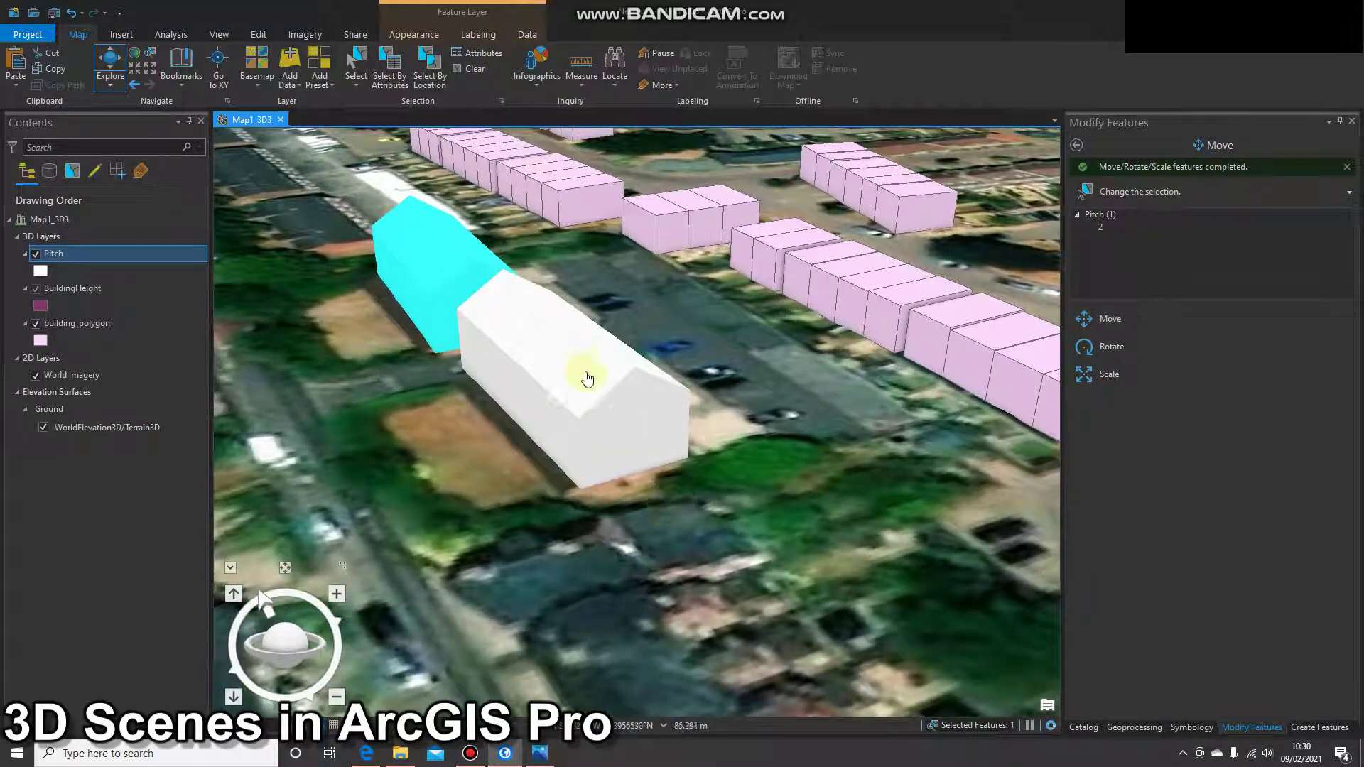